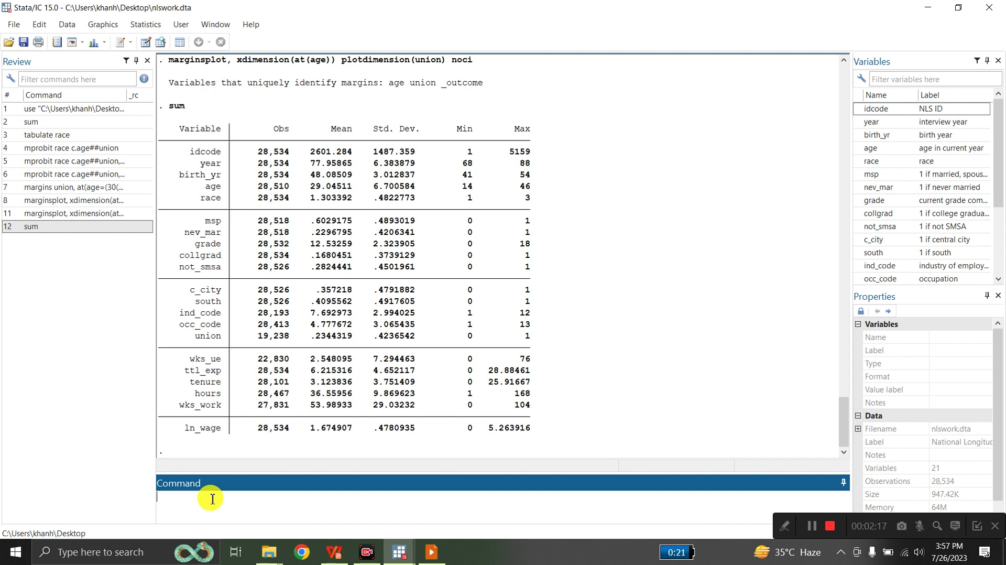
Tabulate the frequencies of the race variable
type("abul")
type("t")
type("ate")
type(" race")
key("Return")
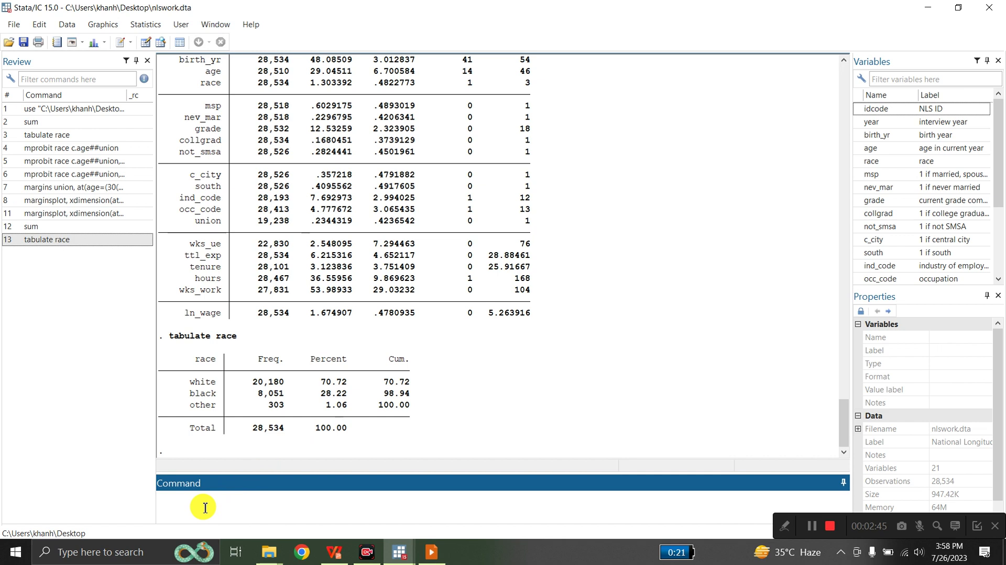
Summarize the age variable, and tabulate the frequencies of the union variable
type("sum age")
key("Return")
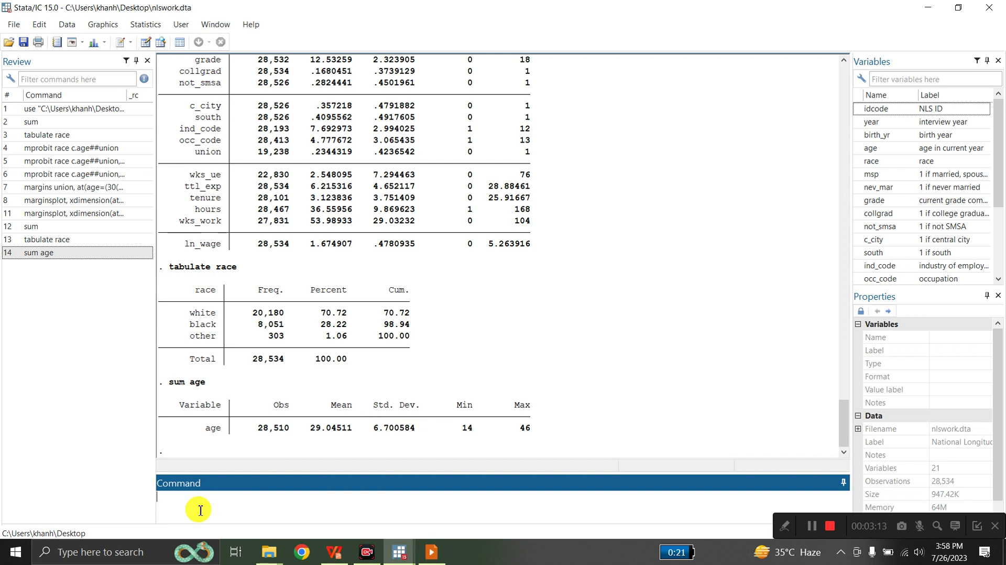
type("abulate union")
key("Return")
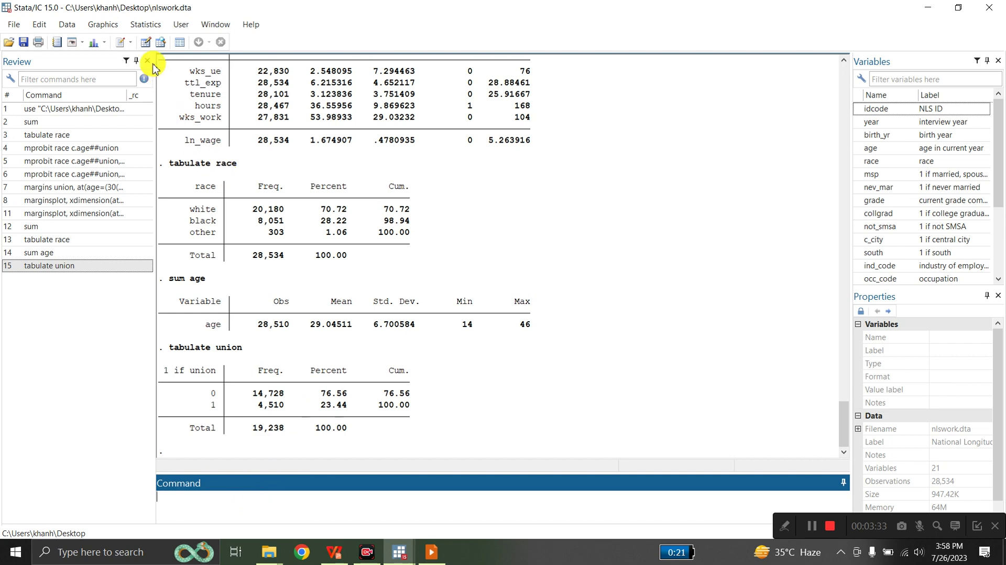
Open the model settings for multinomial probit regression and clear the existing dependent and independent variables
left_click(145, 26)
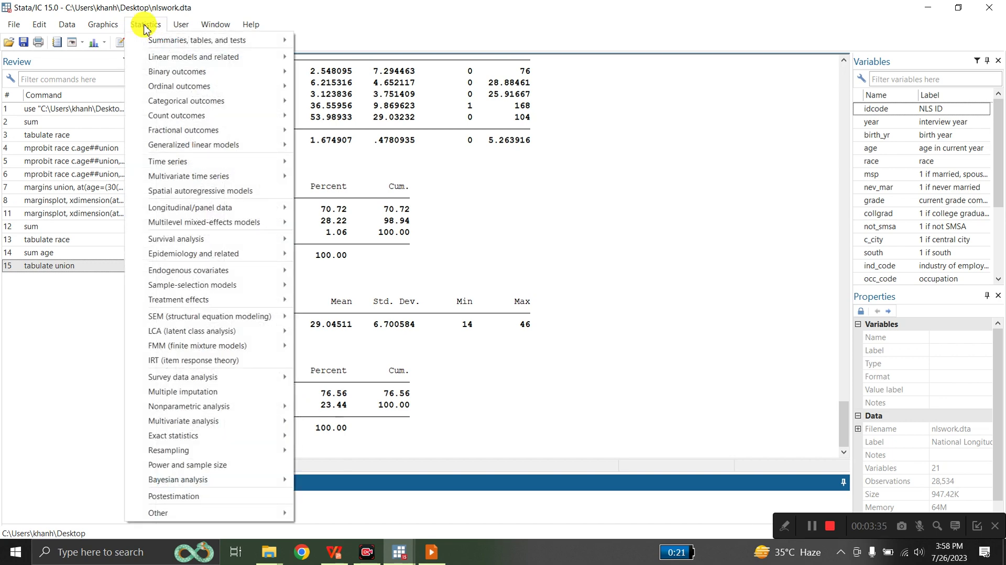
mouse_move(170, 100)
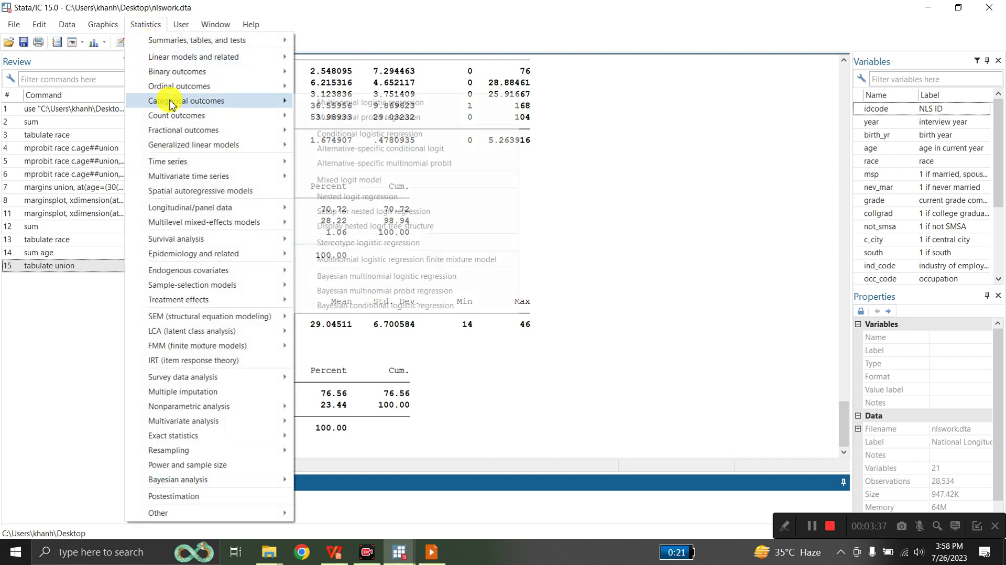
left_click(344, 118)
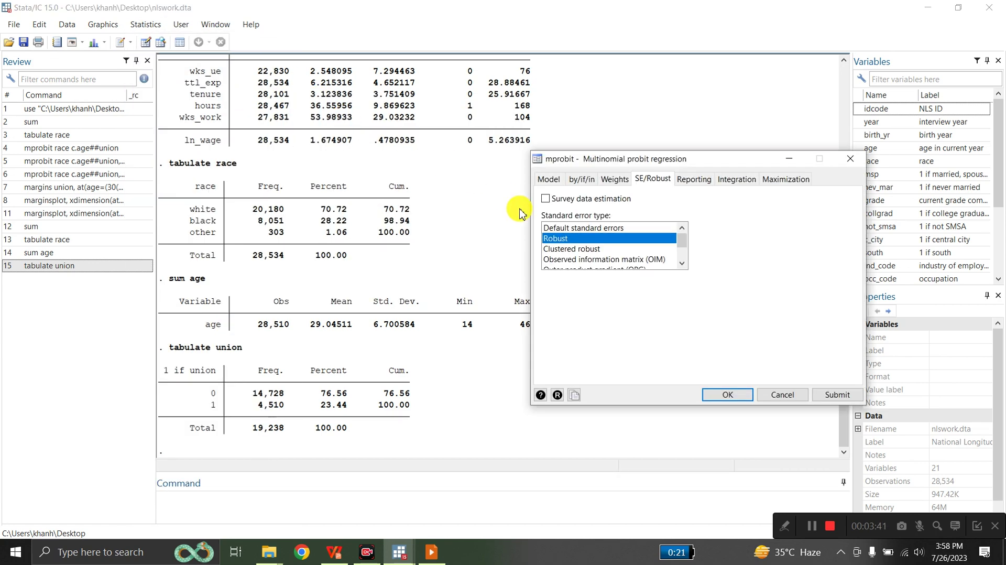
left_click(548, 181)
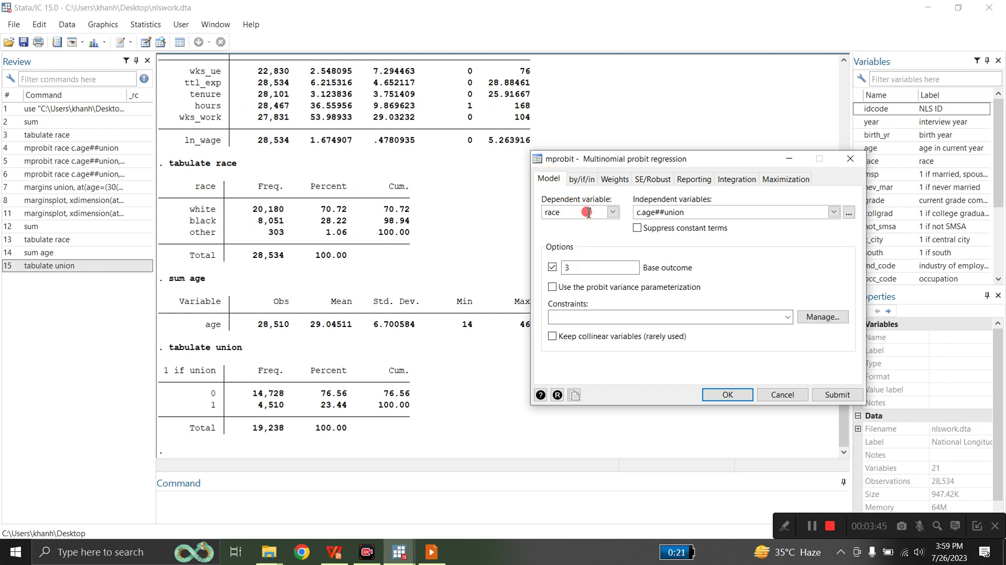
key("BackSpace")
key("BackSpace")
key("BackSpace")
left_click(684, 211)
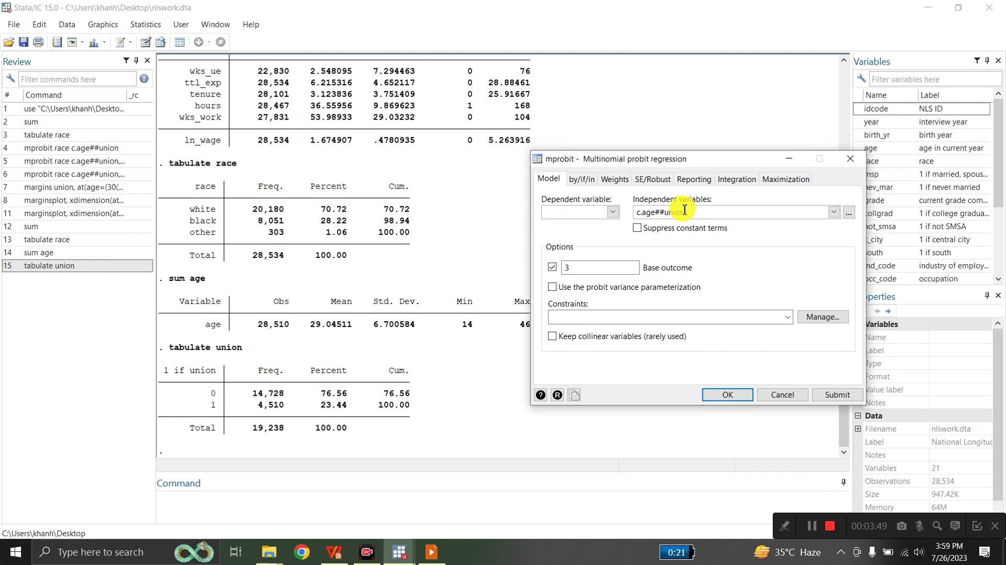
key("BackSpace")
key("BackSpace")
key("BackSpace")
key("BackSpace")
key("BackSpace")
key("BackSpace")
key("BackSpace")
key("BackSpace")
key("BackSpace")
key("BackSpace")
key("BackSpace")
key("BackSpace")
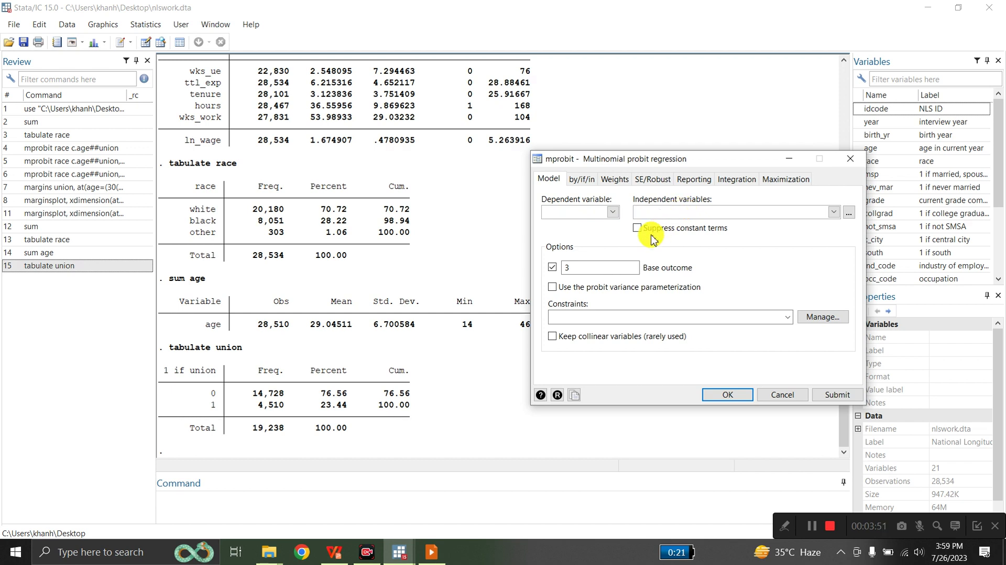
Clear and disable the base outcome option, and choose race as the dependent variable
left_click(576, 266)
key("BackSpace")
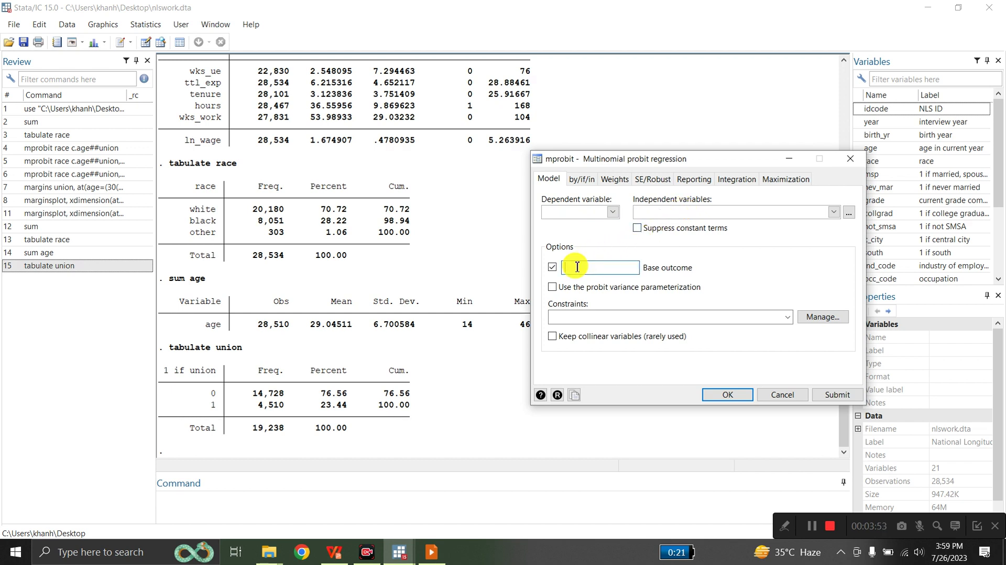
left_click(552, 267)
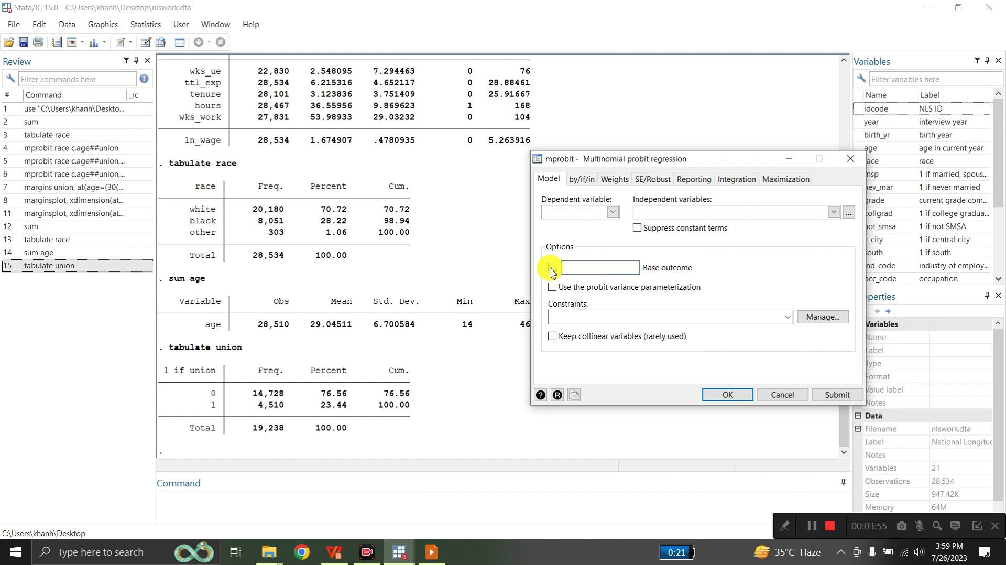
left_click(613, 212)
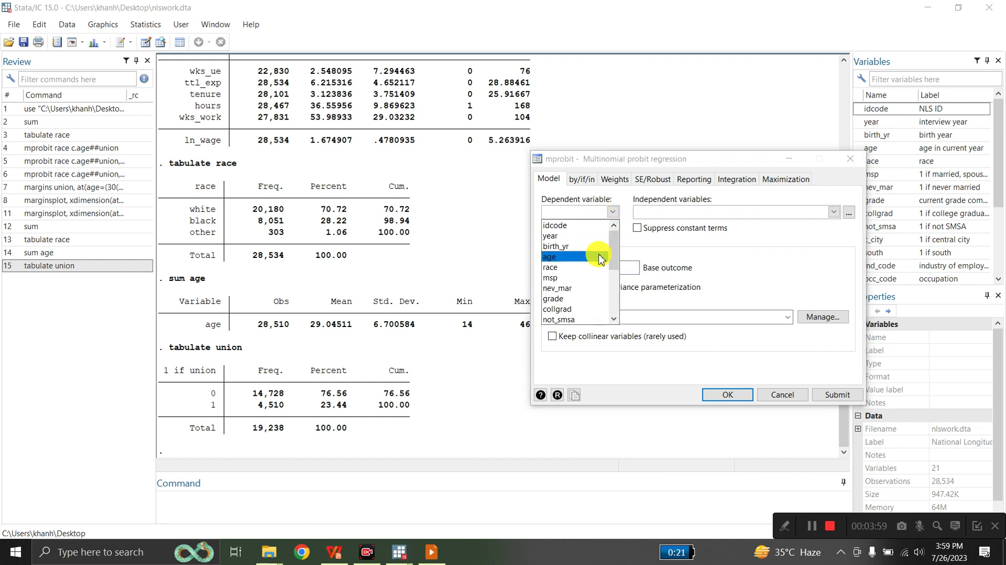
left_click(560, 268)
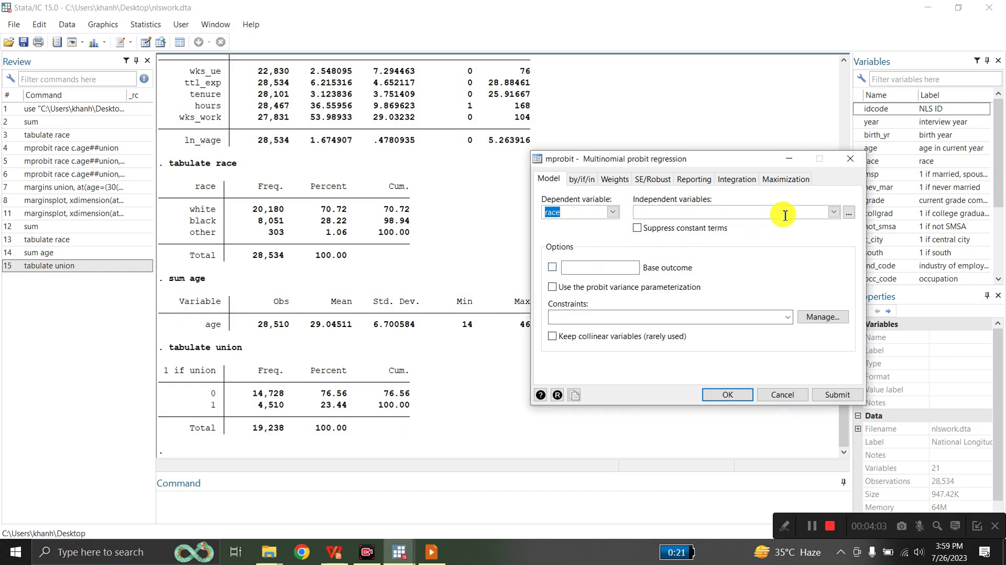
Specify a 2-way full factorial factor-variable term for the independent variables, with age treated as continuous and union as the second variable
left_click(848, 213)
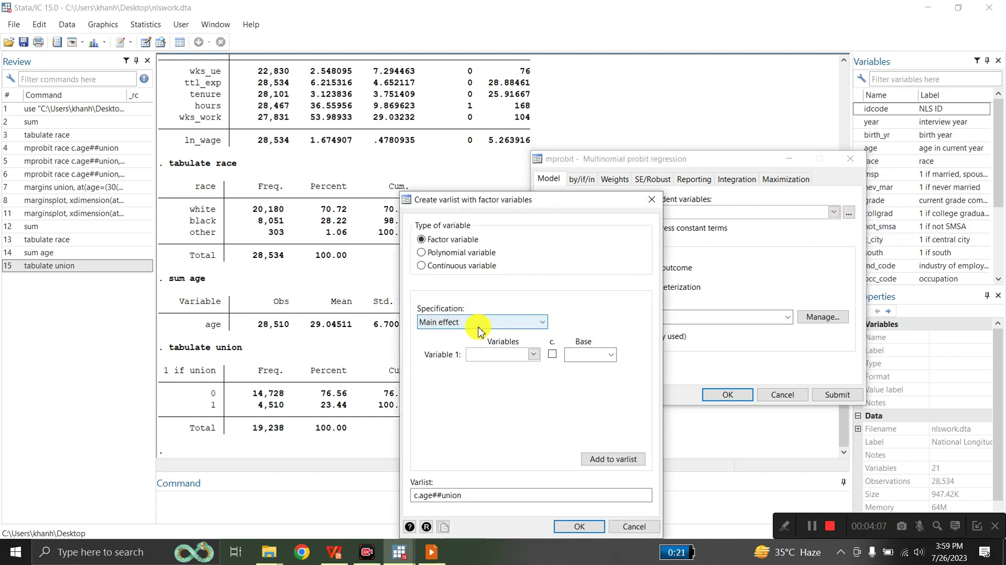
left_click(541, 322)
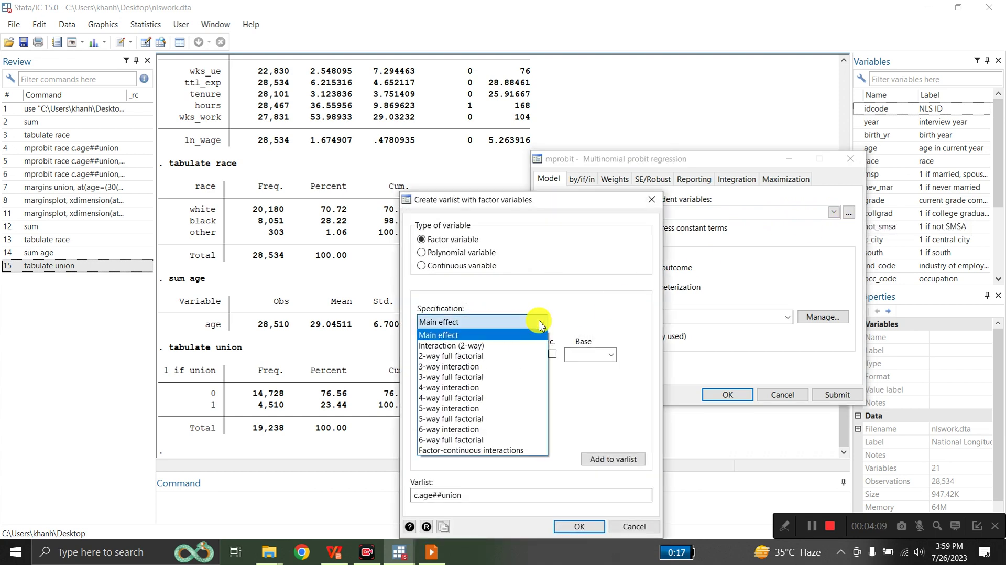
left_click(516, 357)
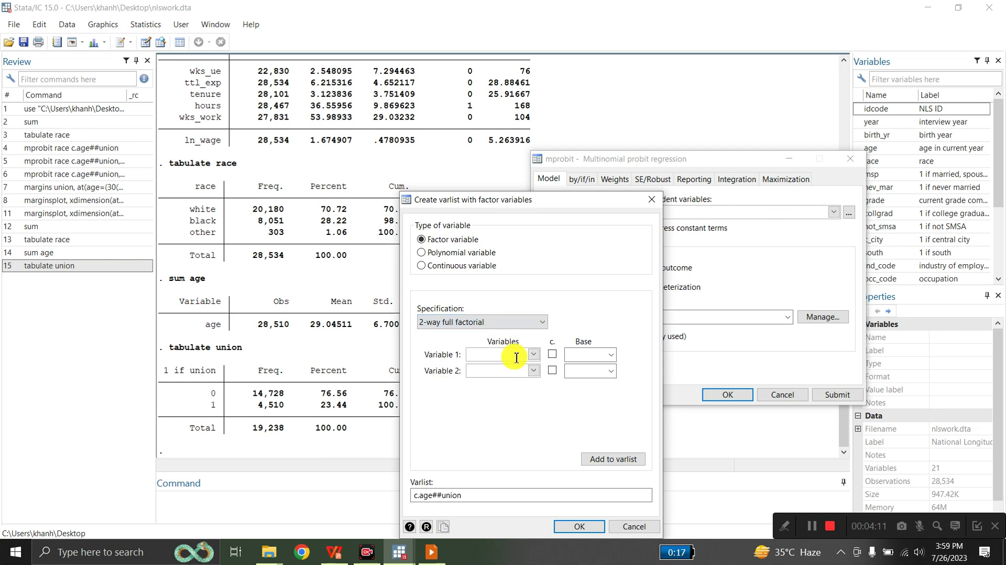
left_click(533, 357)
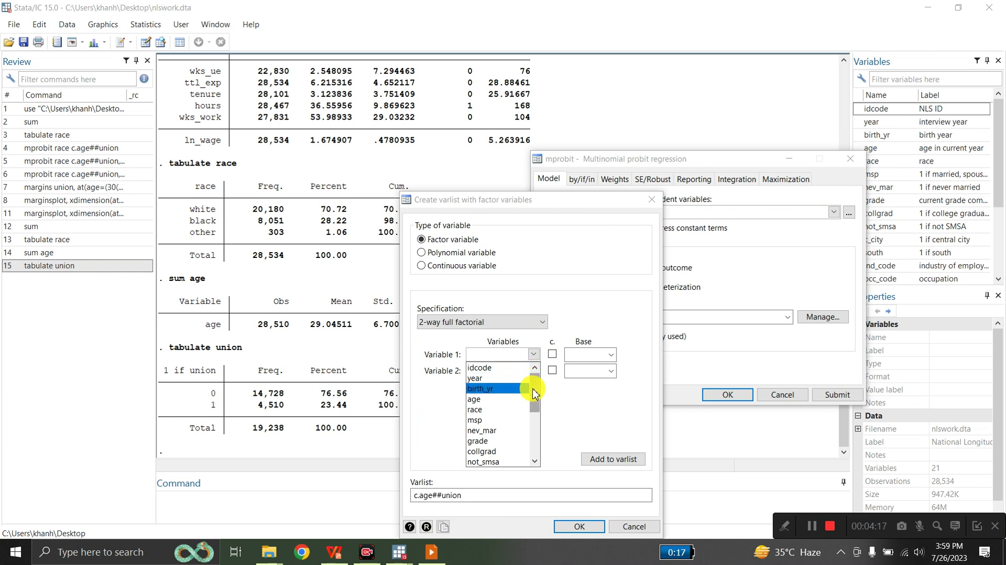
left_click(502, 399)
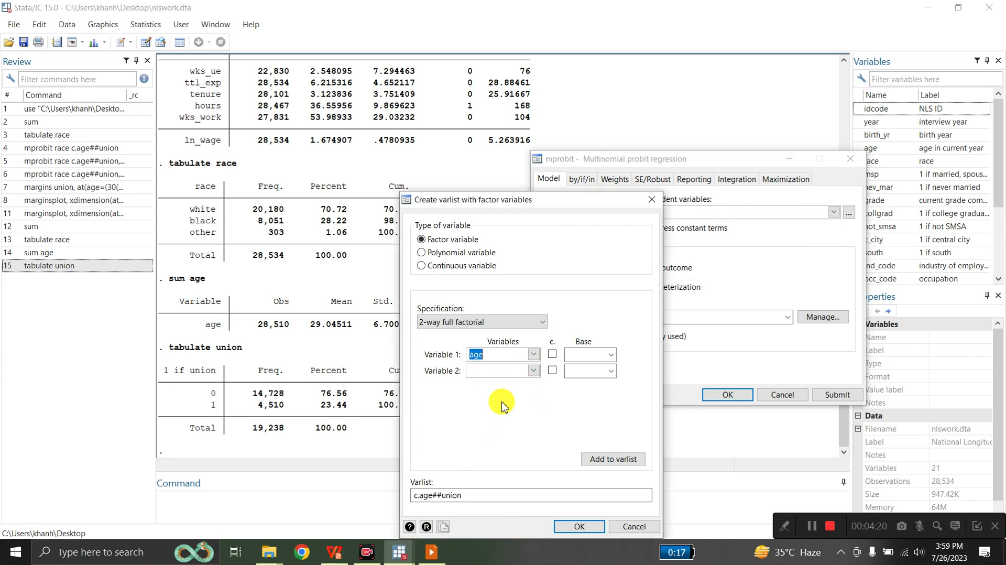
left_click(551, 356)
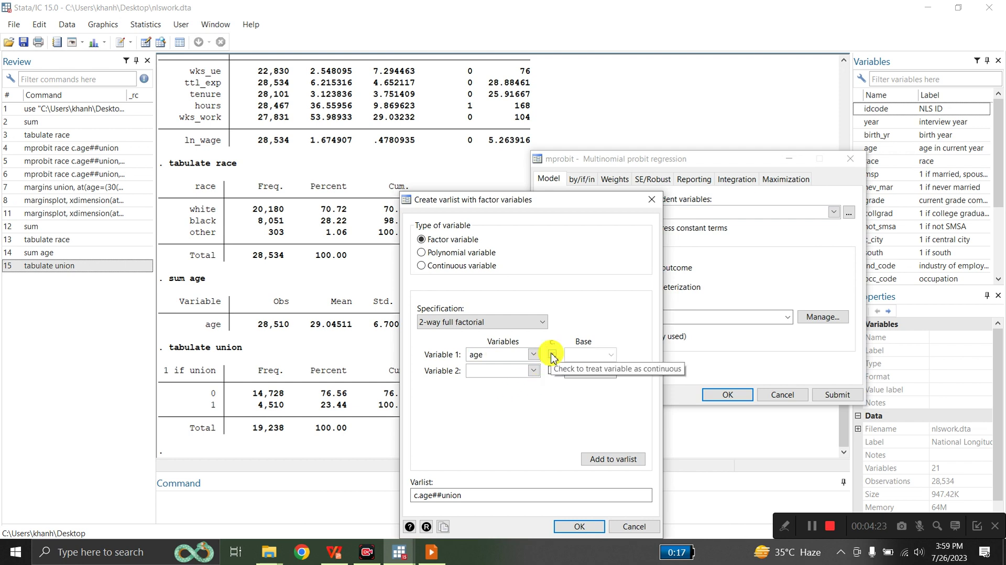
left_click(533, 371)
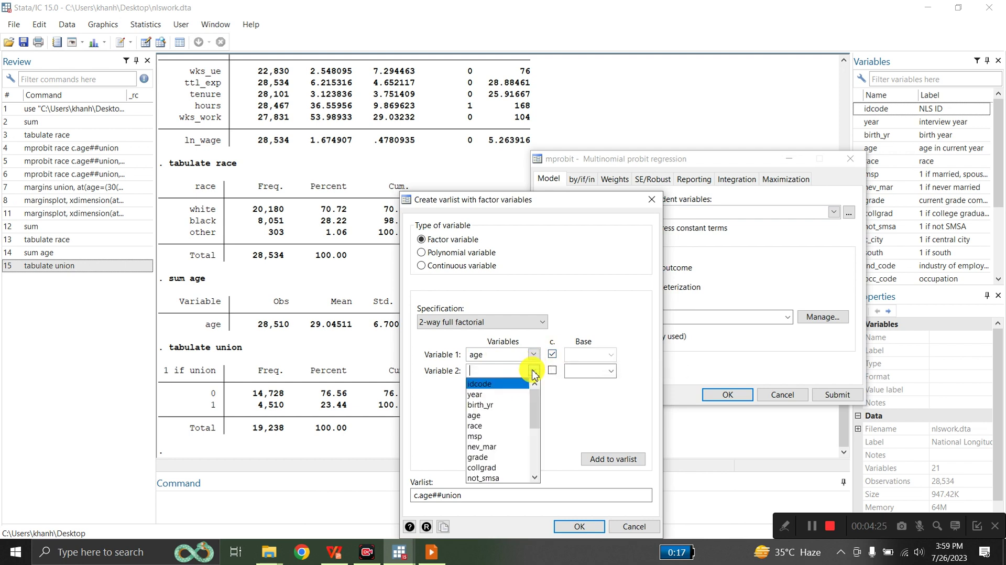
left_click_drag(533, 403, 535, 448)
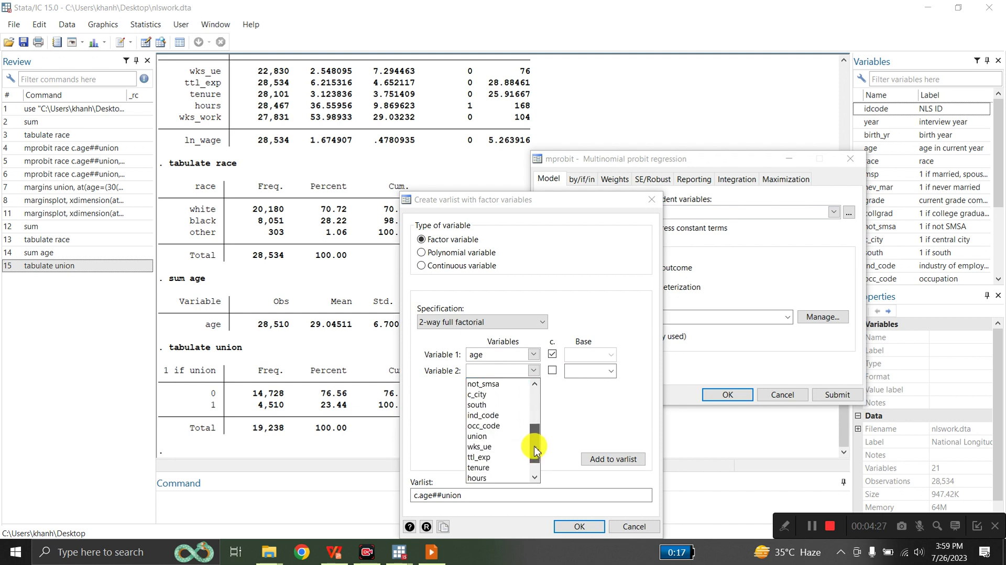
left_click(489, 437)
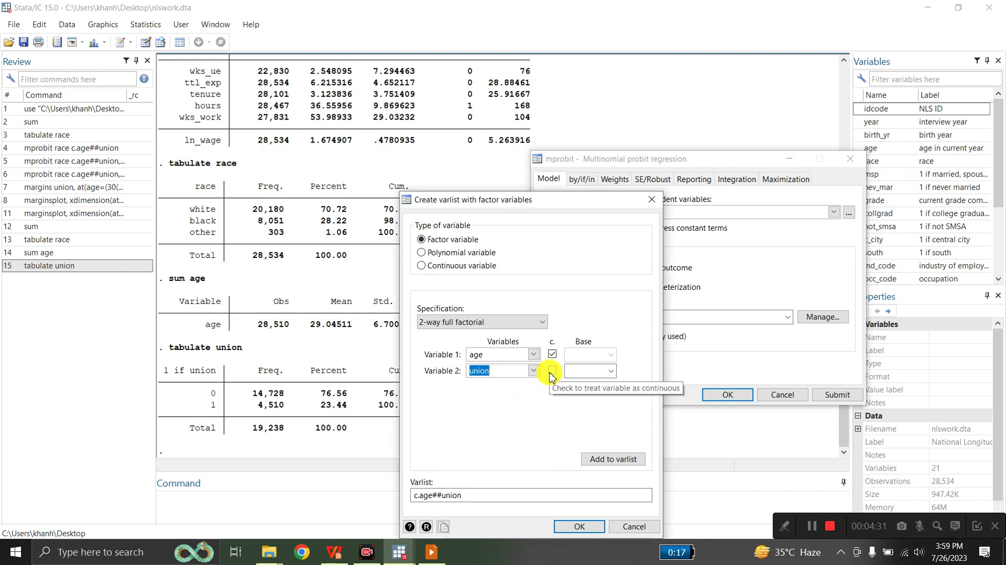
Empty the old varlist and add the newly specified c.age##union term to it
left_click(466, 494)
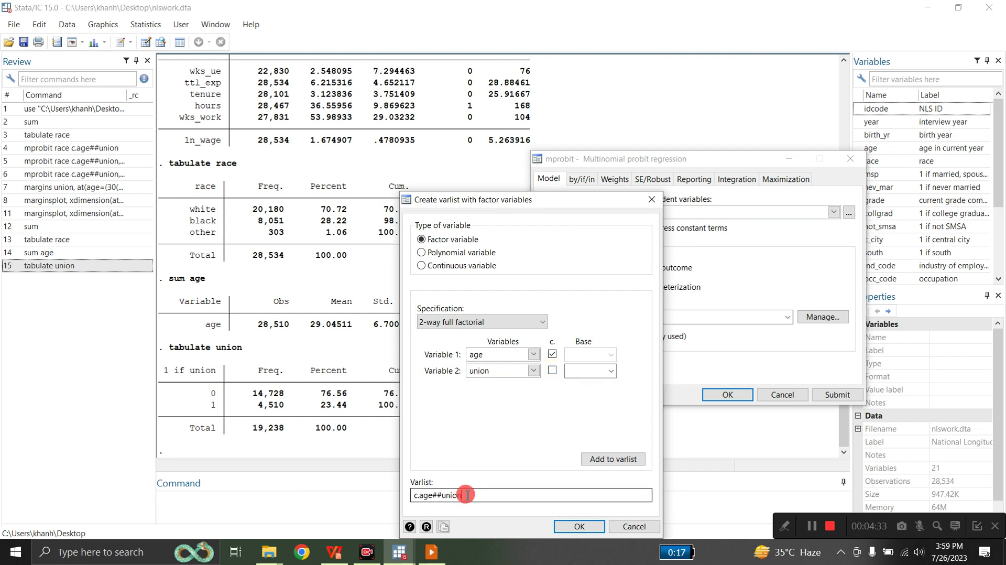
key("BackSpace")
key("BackSpace")
key("BackSpace")
key("BackSpace")
key("BackSpace")
key("BackSpace")
key("BackSpace")
key("BackSpace")
key("BackSpace")
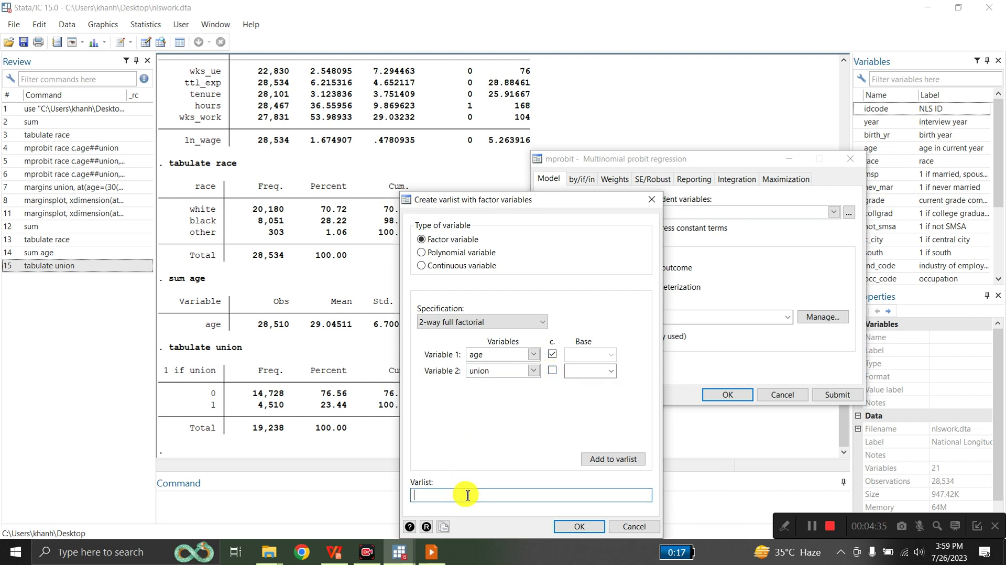
left_click(600, 460)
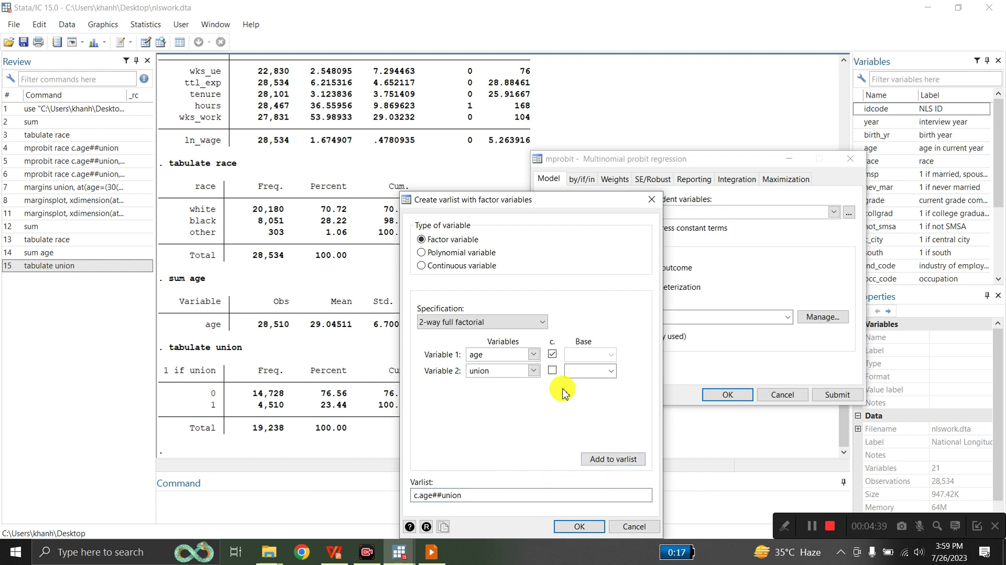
Accept the varlist as independent variables and run the regression, keeping the model dialog open
left_click_drag(545, 204, 588, 79)
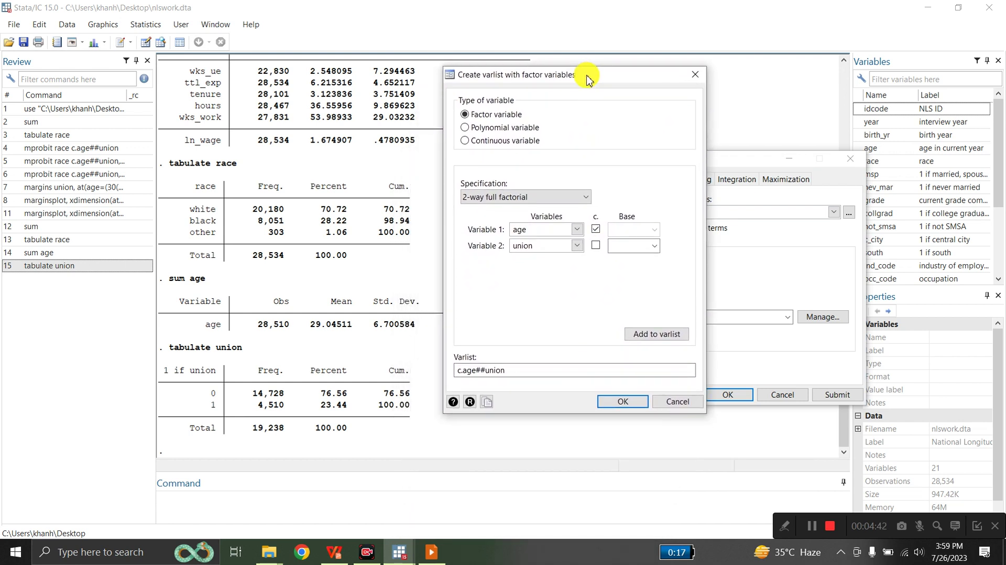
left_click(607, 402)
left_click(827, 400)
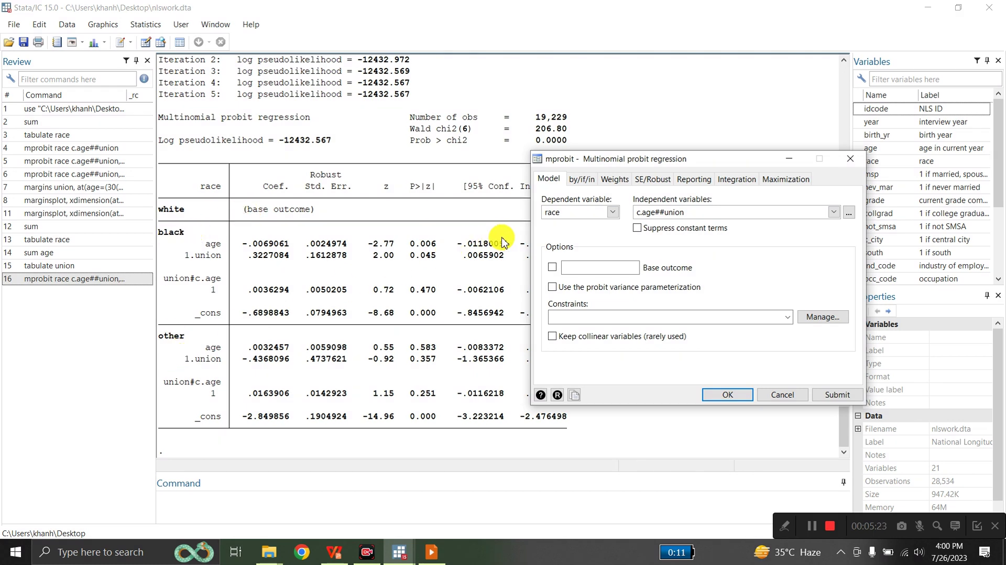
Enable the base outcome option, set it to 3, and rerun the multinomial probit regression
left_click(553, 266)
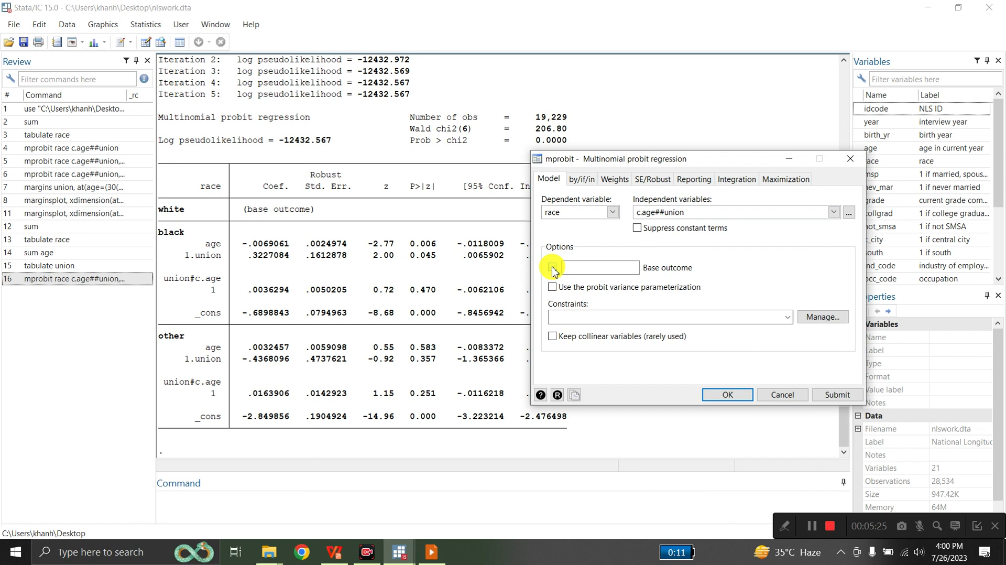
left_click(580, 266)
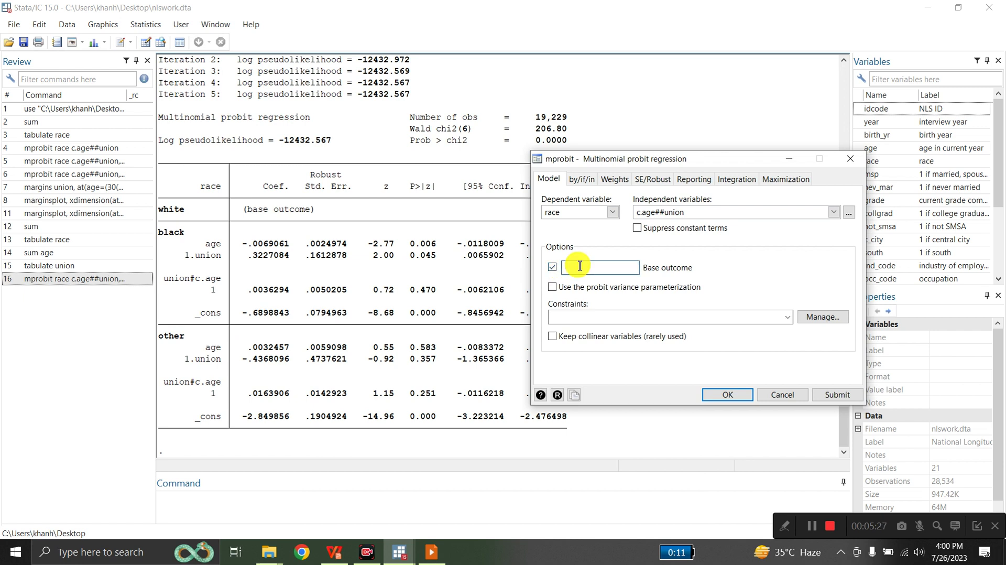
type("3")
left_click(836, 393)
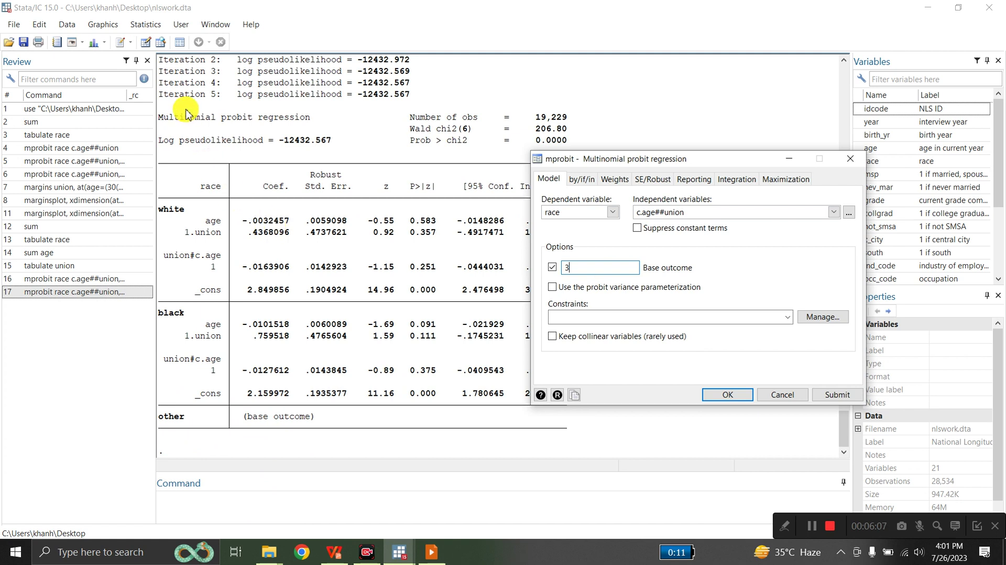
Launch the postestimation dialog for marginal means and marginal effects, fundamental analyses
left_click(149, 25)
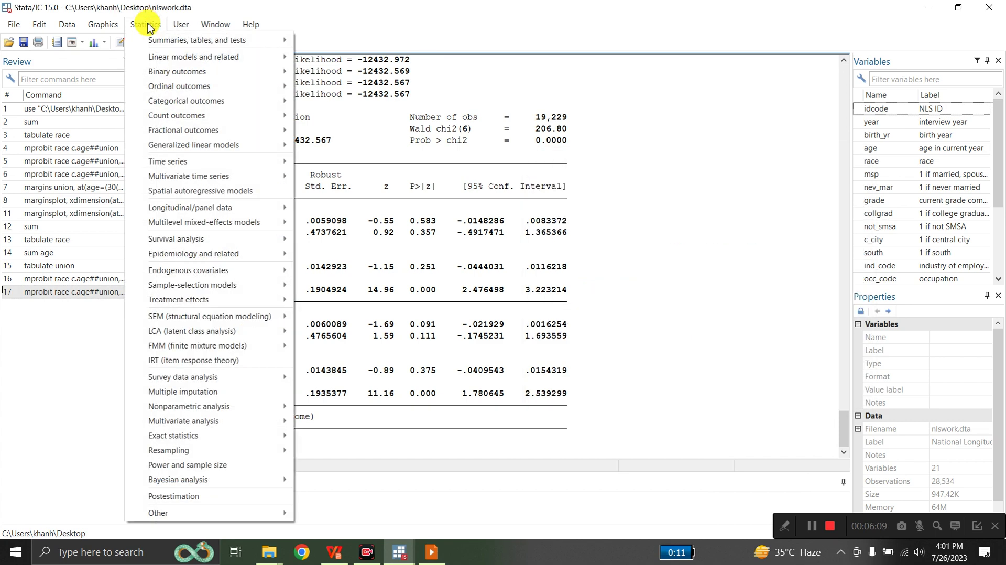
left_click(186, 497)
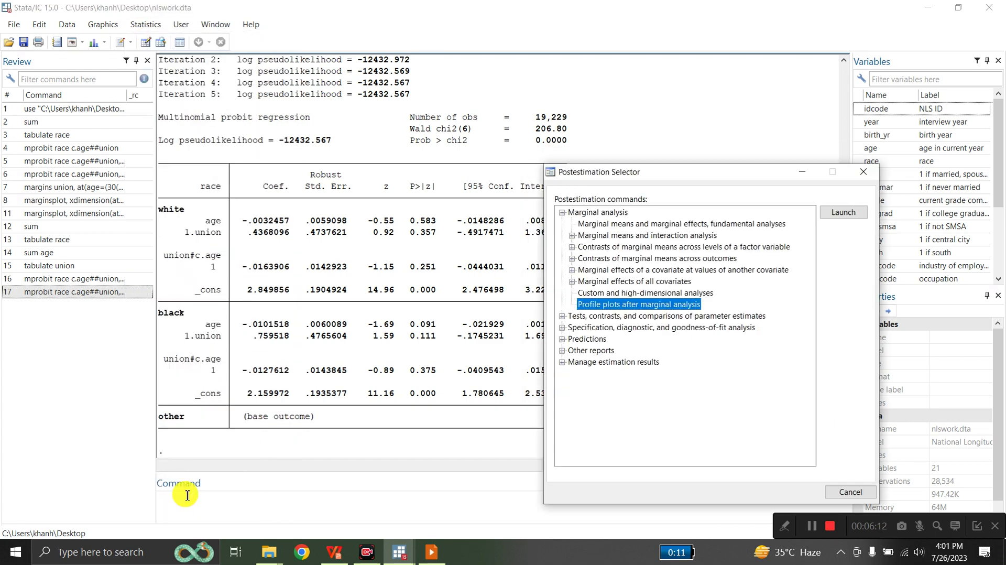
left_click(563, 212)
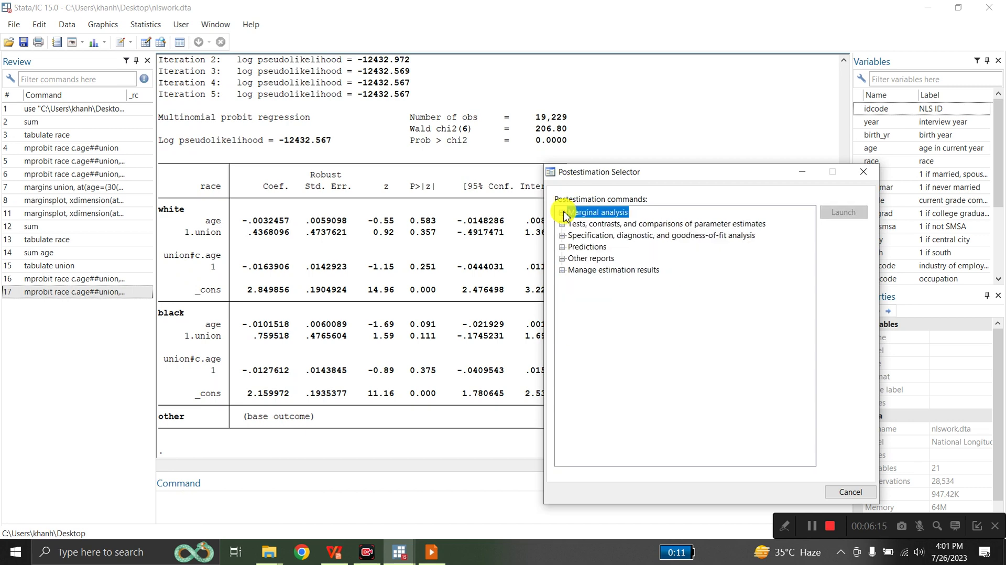
left_click(562, 213)
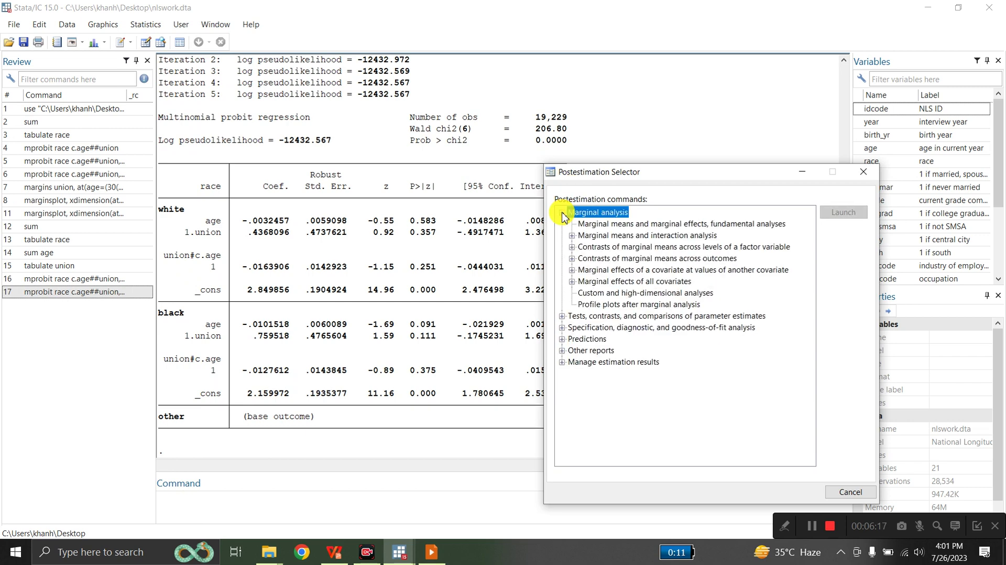
left_click(586, 225)
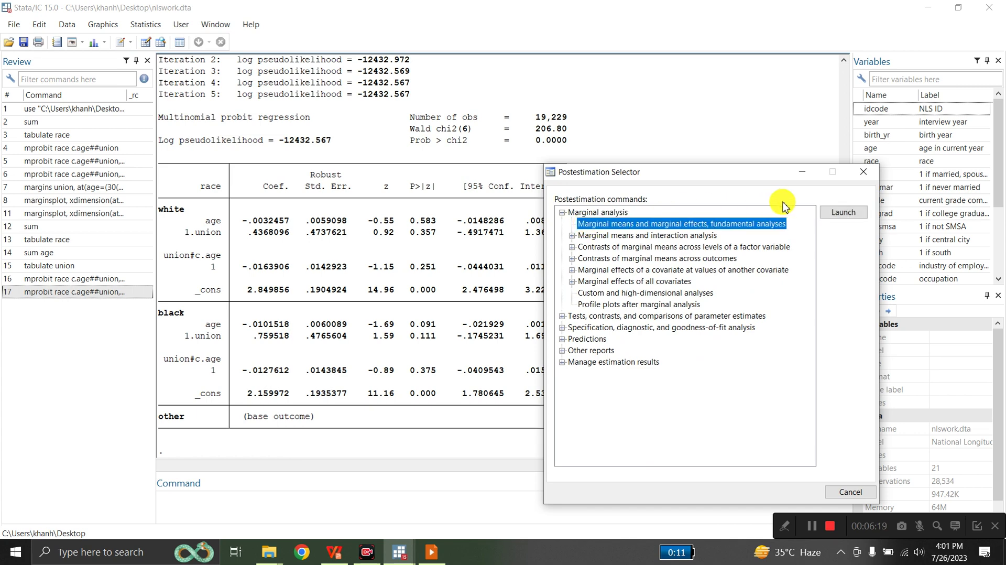
left_click(835, 213)
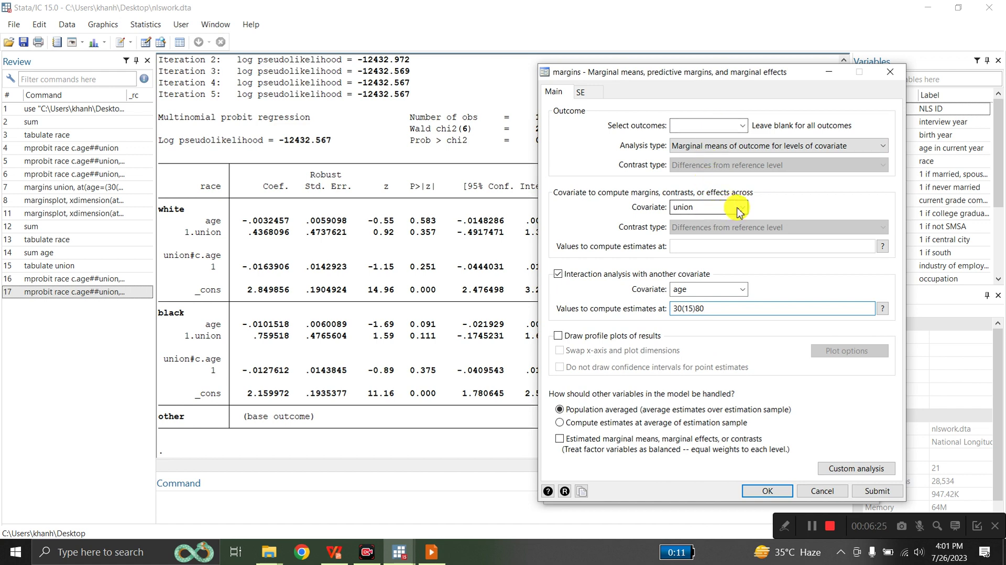
Clear the main covariate, the interaction covariate and the interaction's estimate values in the margins setup
double_click(700, 206)
key("BackSpace")
double_click(681, 289)
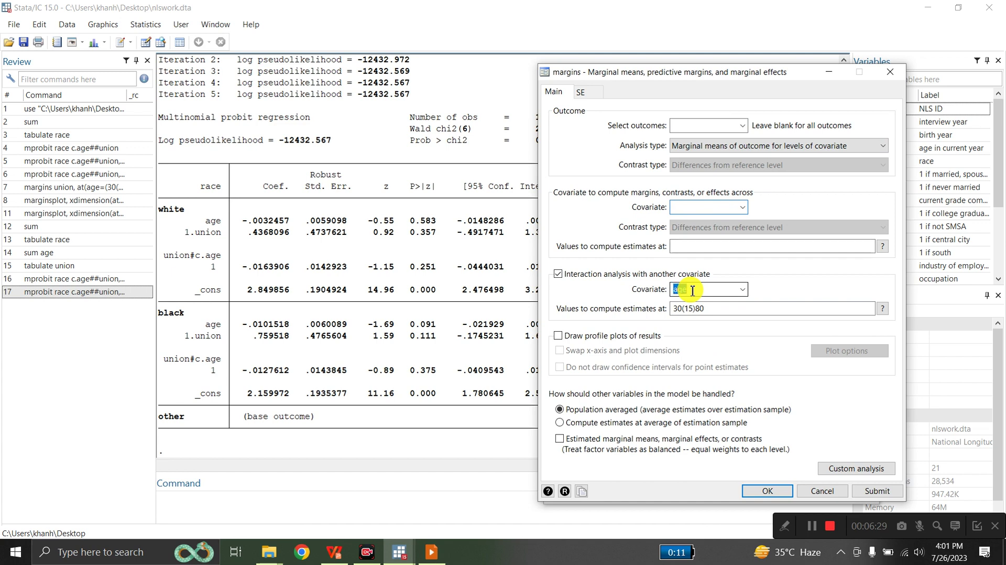
key("BackSpace")
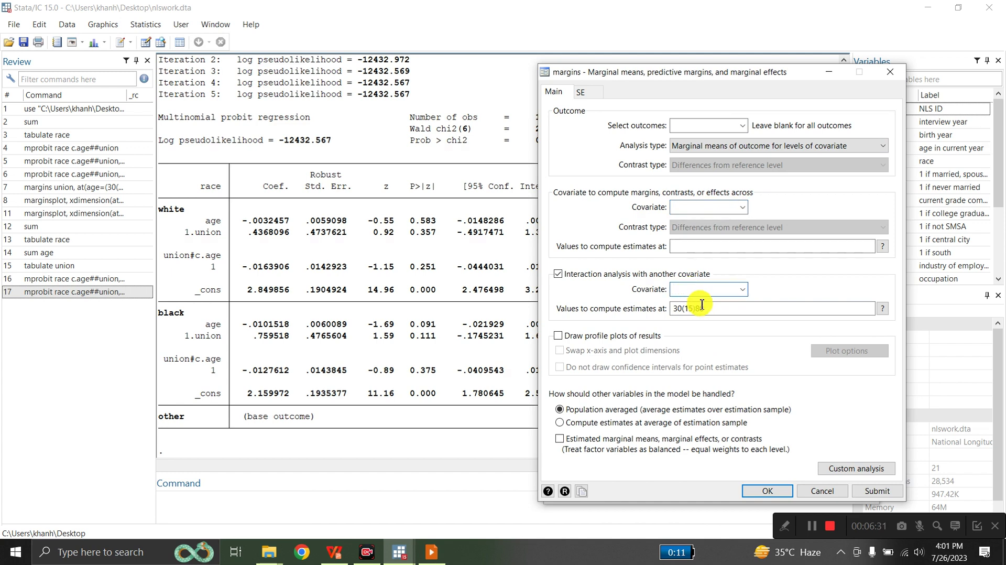
double_click(707, 308)
key("BackSpace")
key("BackSpace")
key("BackSpace")
key("BackSpace")
key("BackSpace")
key("BackSpace")
key("BackSpace")
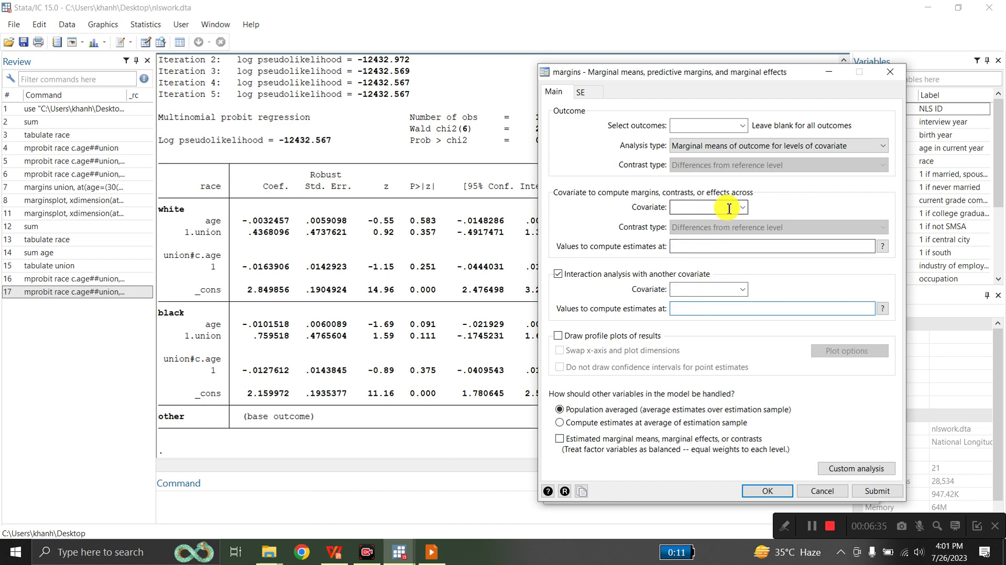
Choose union as the covariate to compute margins across and age as the interaction covariate
left_click(742, 207)
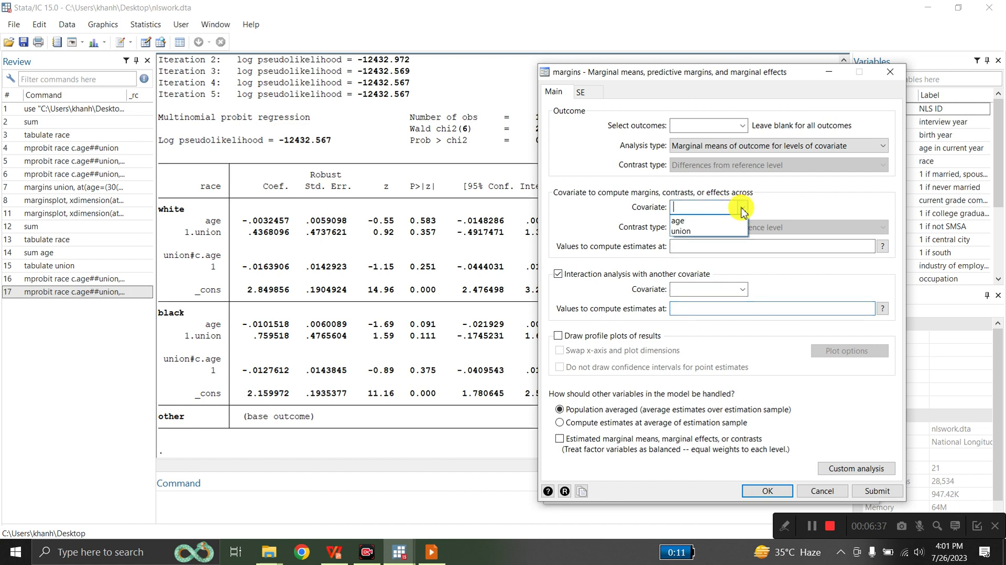
left_click(715, 231)
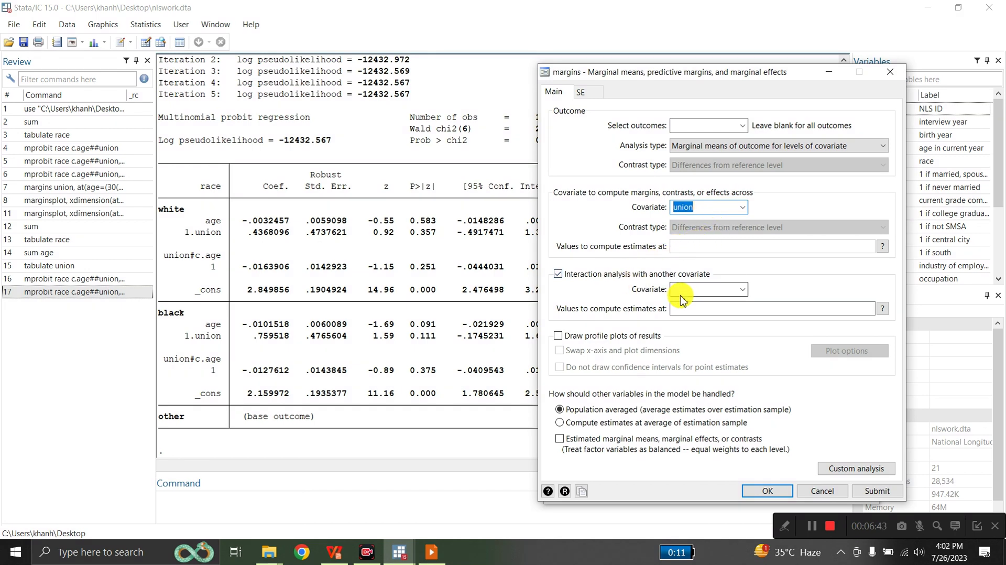
left_click(742, 289)
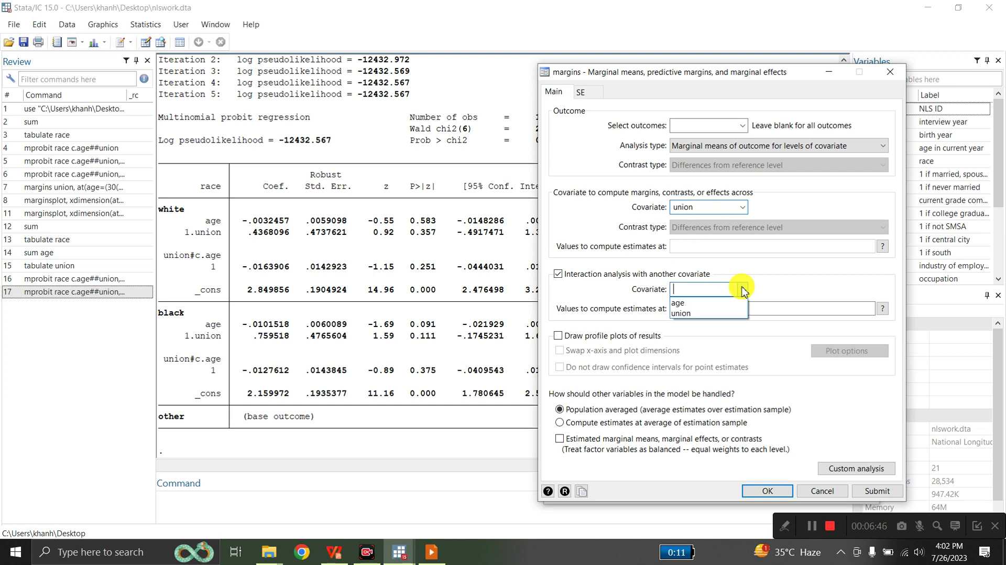
left_click(723, 313)
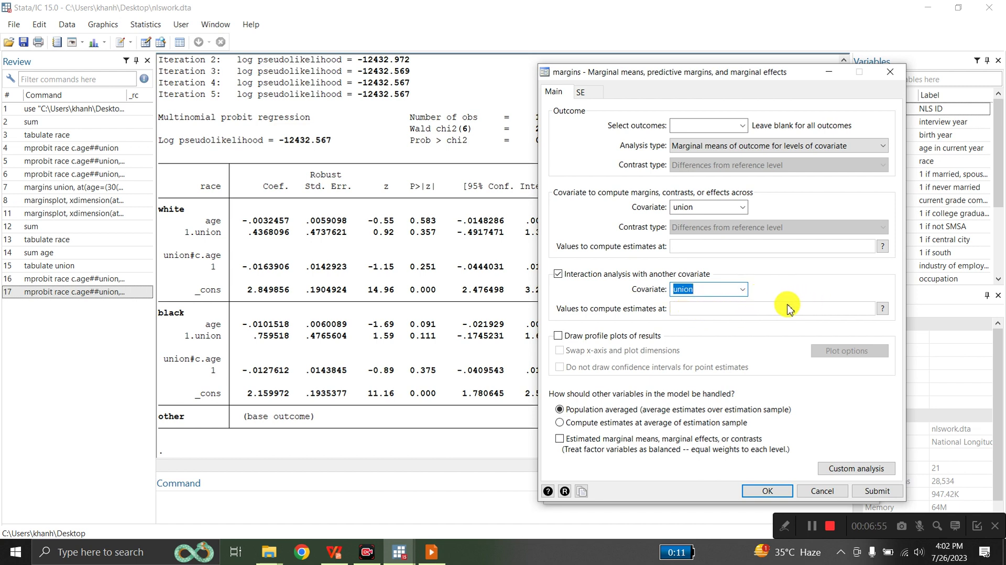
left_click(699, 312)
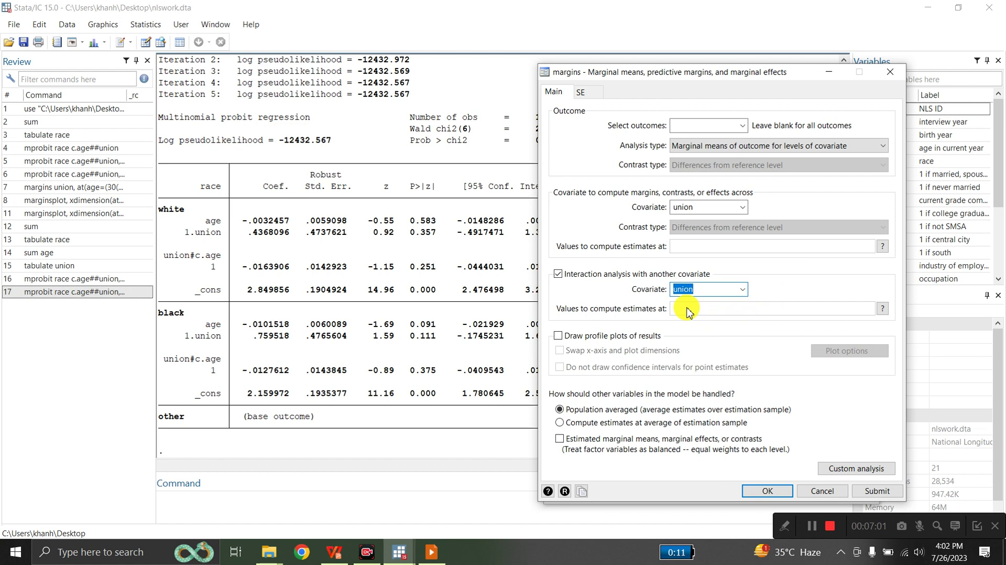
left_click(743, 291)
left_click(707, 302)
Set the age values to compute estimates at to 30(10)50 and run the margins analysis, keeping the dialog open
left_click(685, 310)
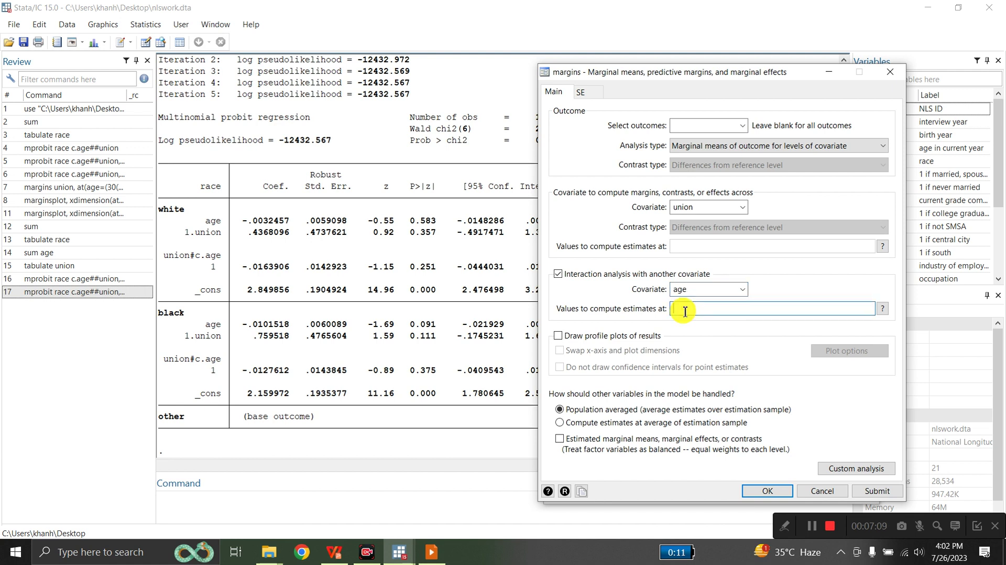
type("30")
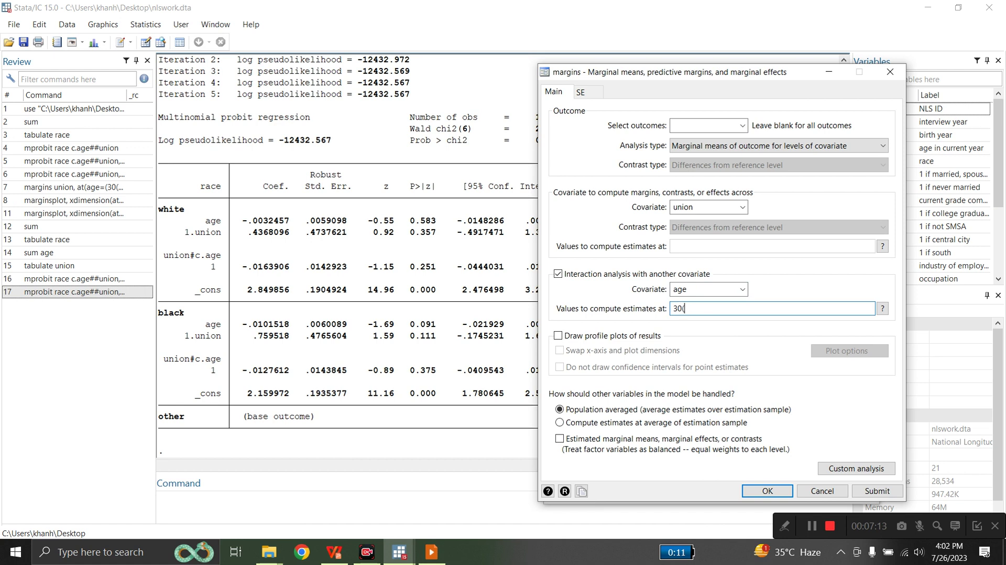
type("(10)50")
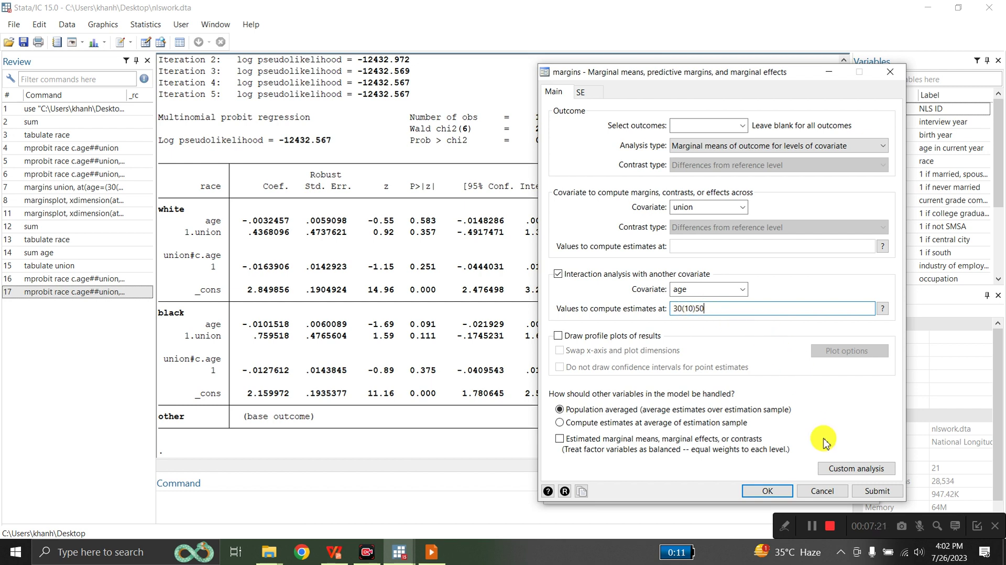
left_click(864, 492)
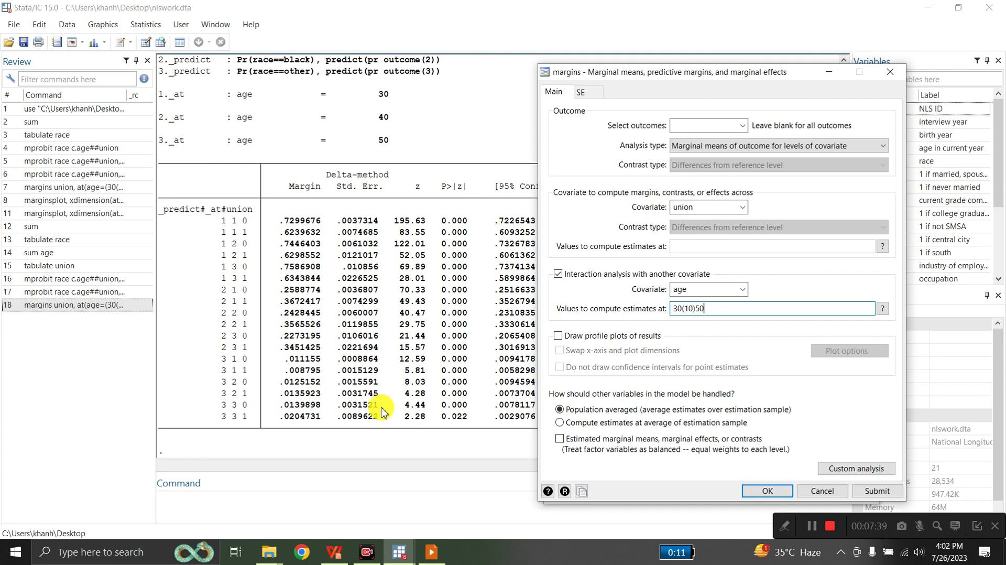
Examine the margins output for each race outcome by age value and union status, including the prediction and age legends
left_click(368, 445)
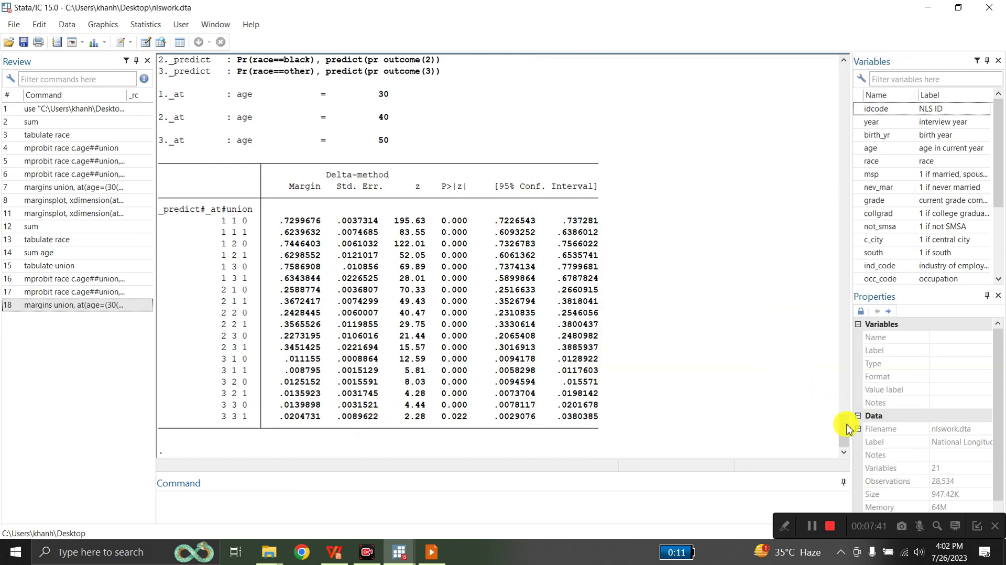
scroll(847, 427, "up", 5)
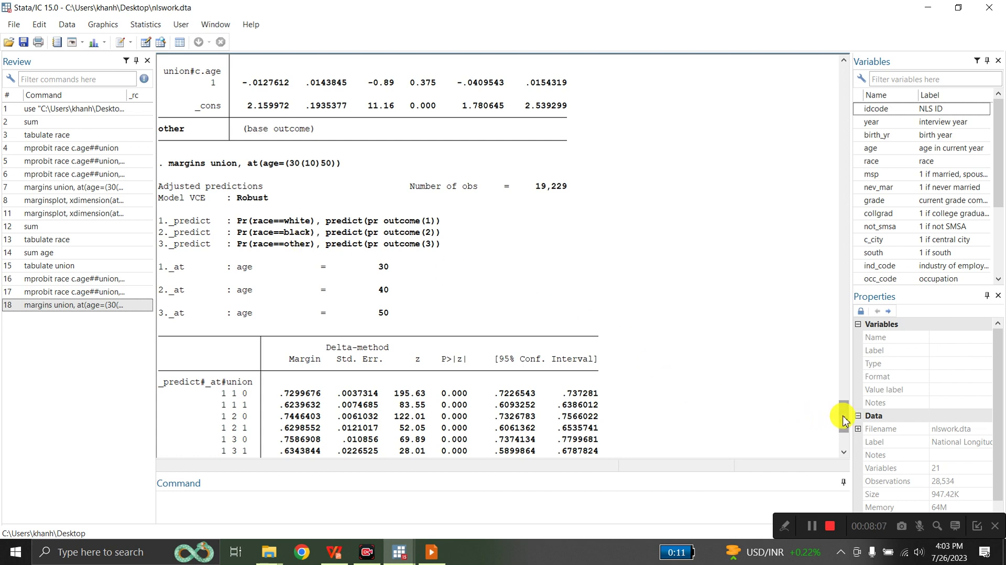
scroll(845, 420, "down", 3)
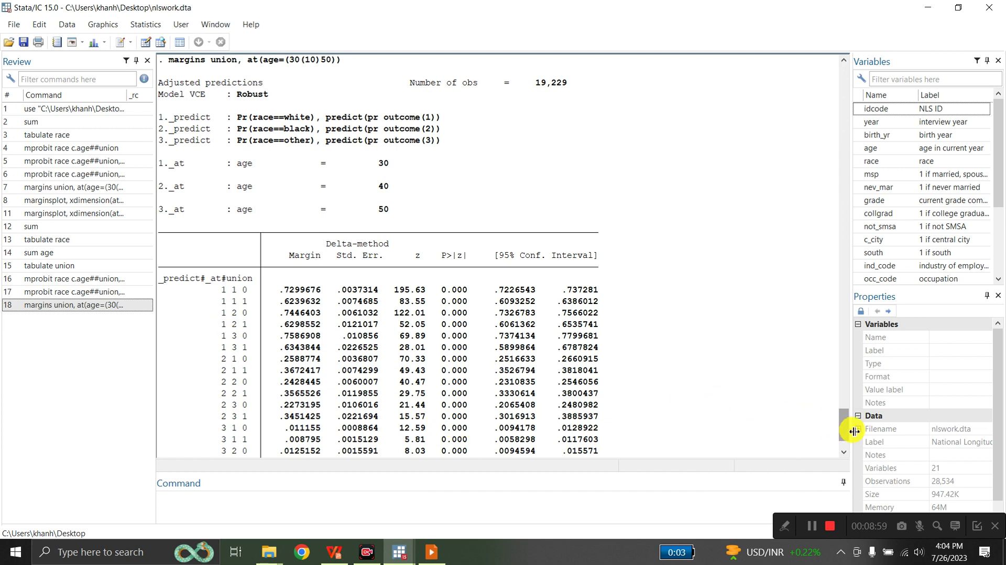
scroll(843, 449, "down", 2)
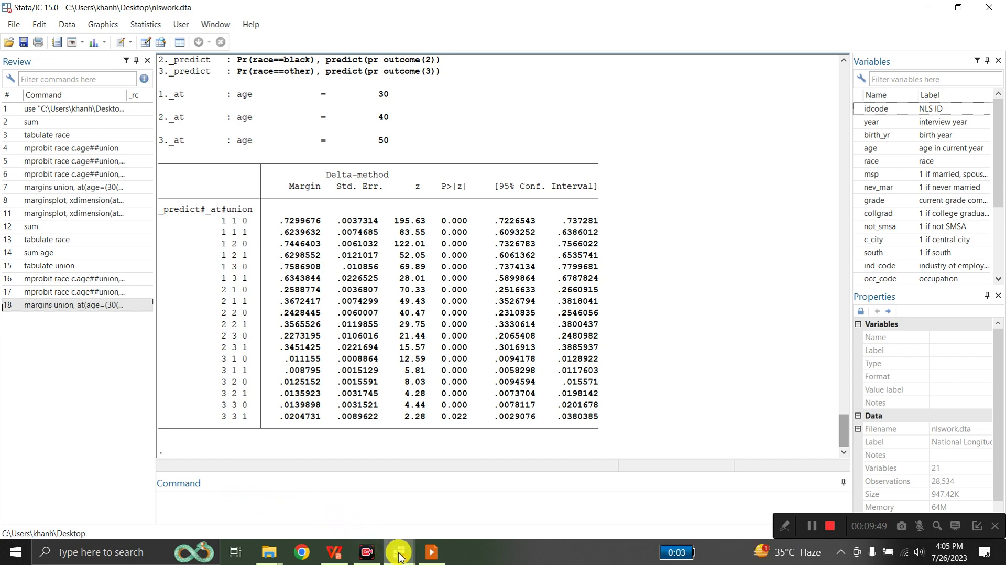
Launch profile plots after marginal analysis from the Postestimation Selector and set the plot type to Connected
mouse_move(399, 555)
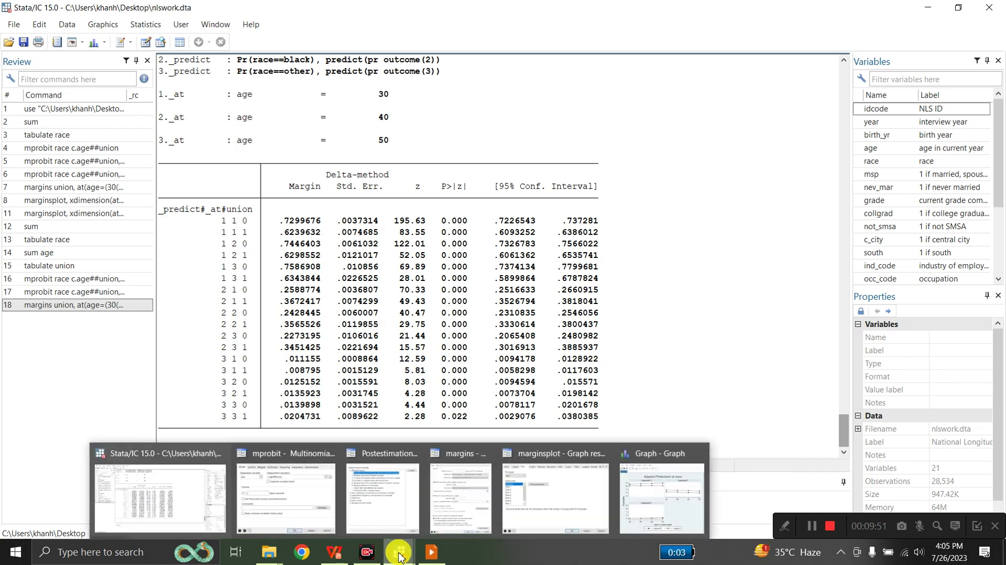
left_click(371, 518)
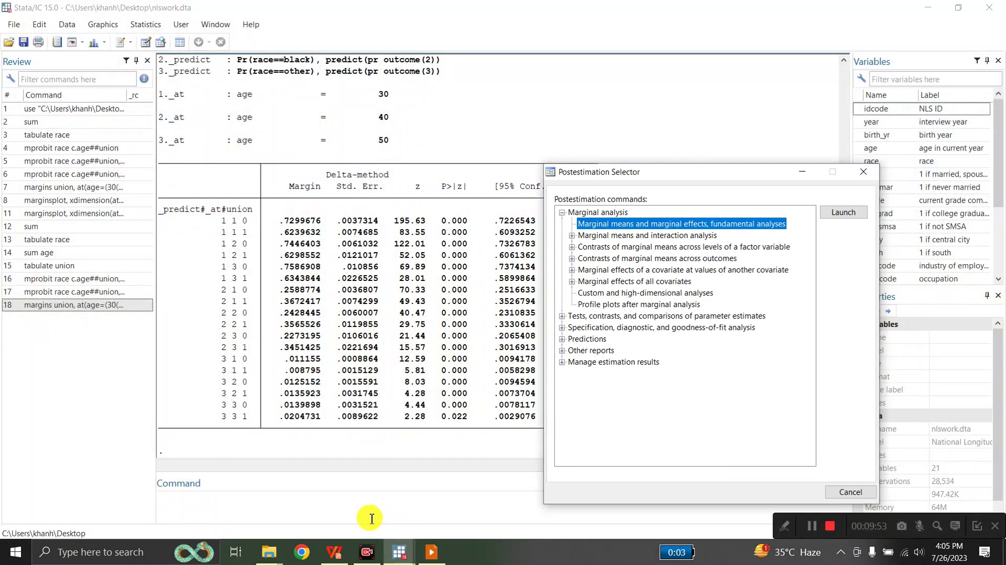
left_click(601, 306)
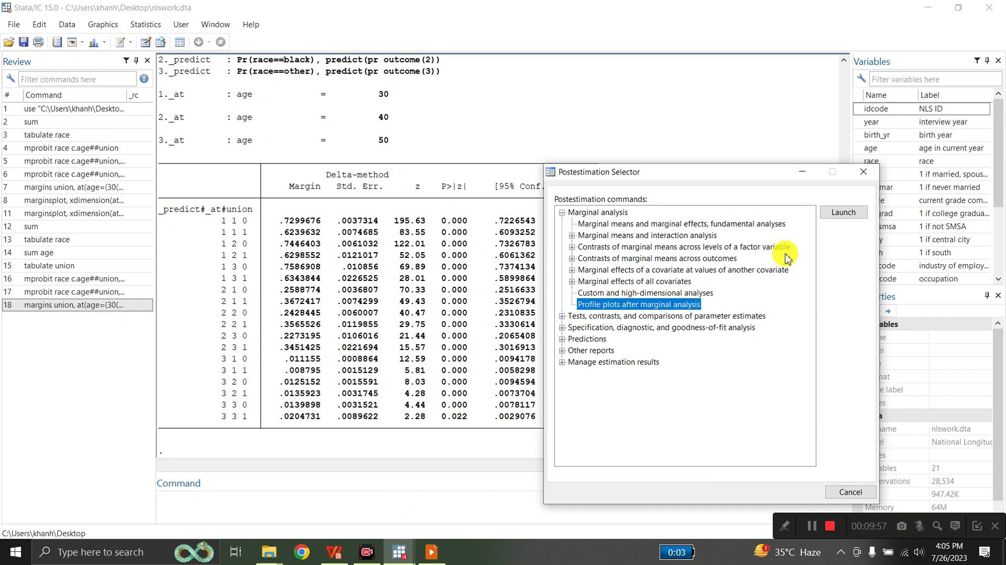
left_click(836, 213)
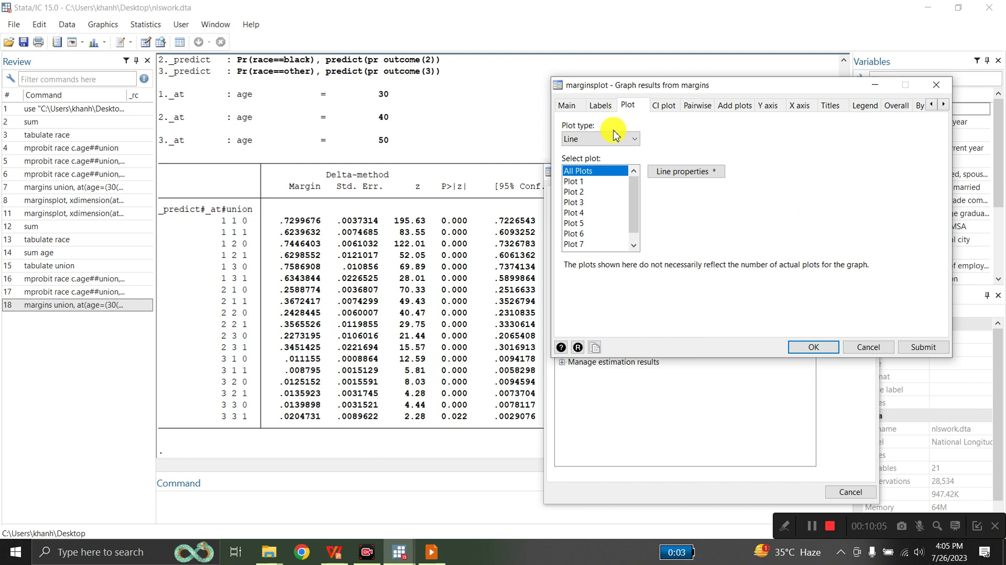
left_click(634, 142)
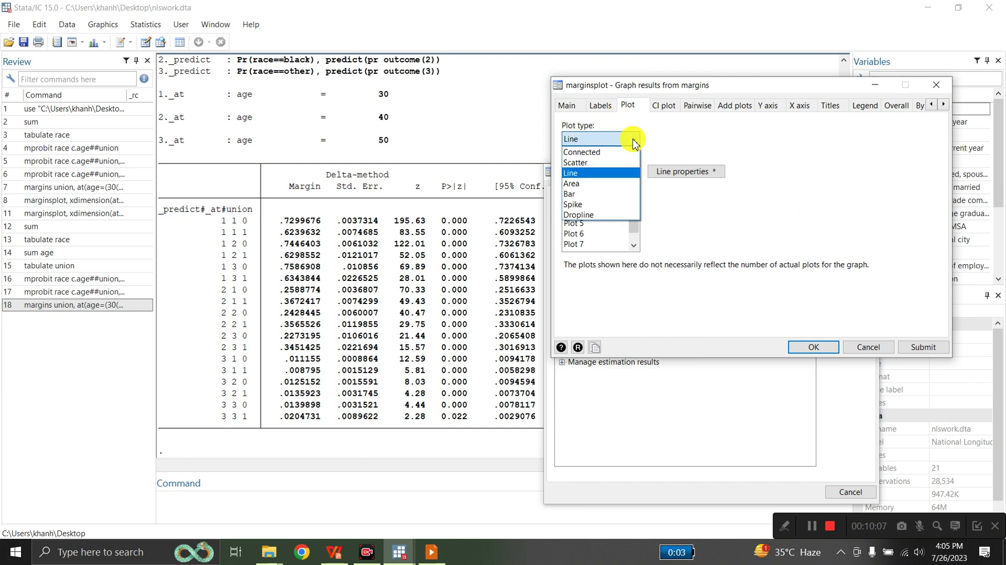
left_click(613, 152)
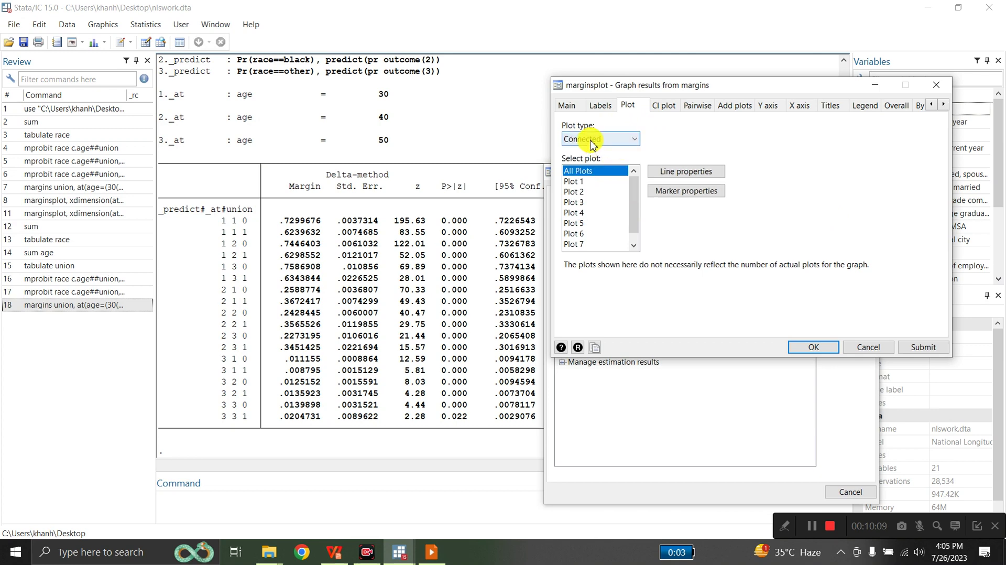
Clear the x-axis variable and the plot grouping variable from the marginsplot dimensions
left_click(573, 106)
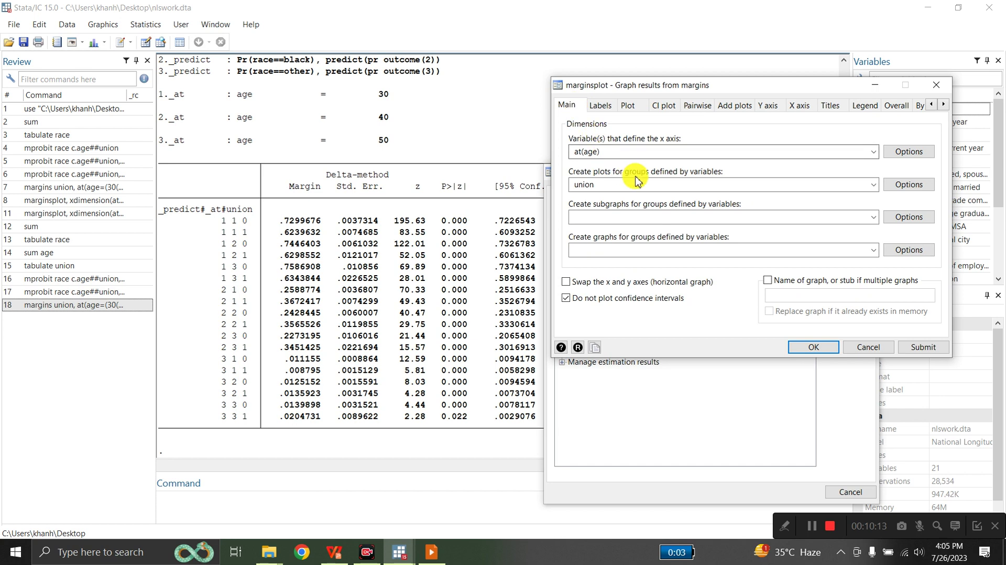
double_click(609, 153)
key("BackSpace")
double_click(610, 185)
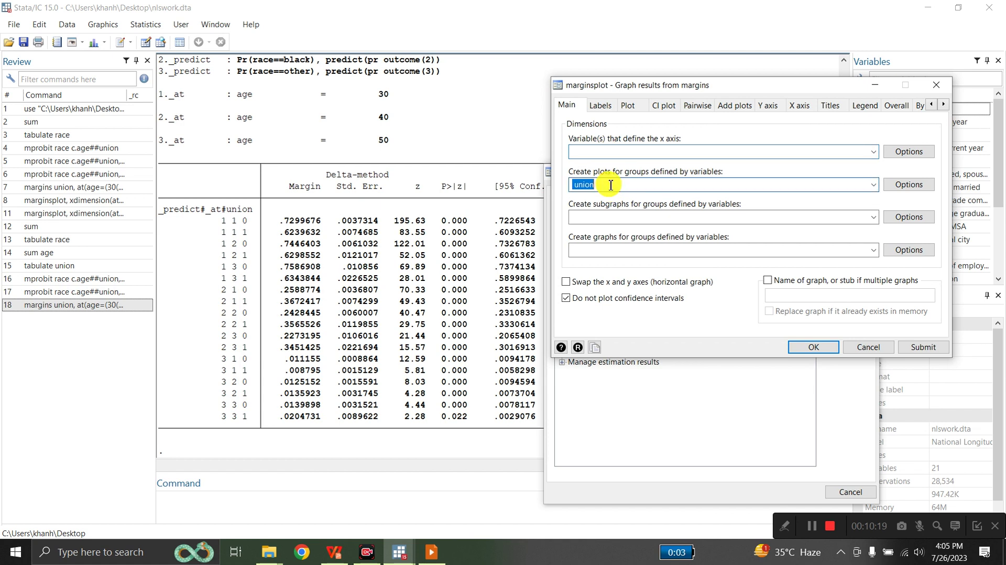
key("BackSpace")
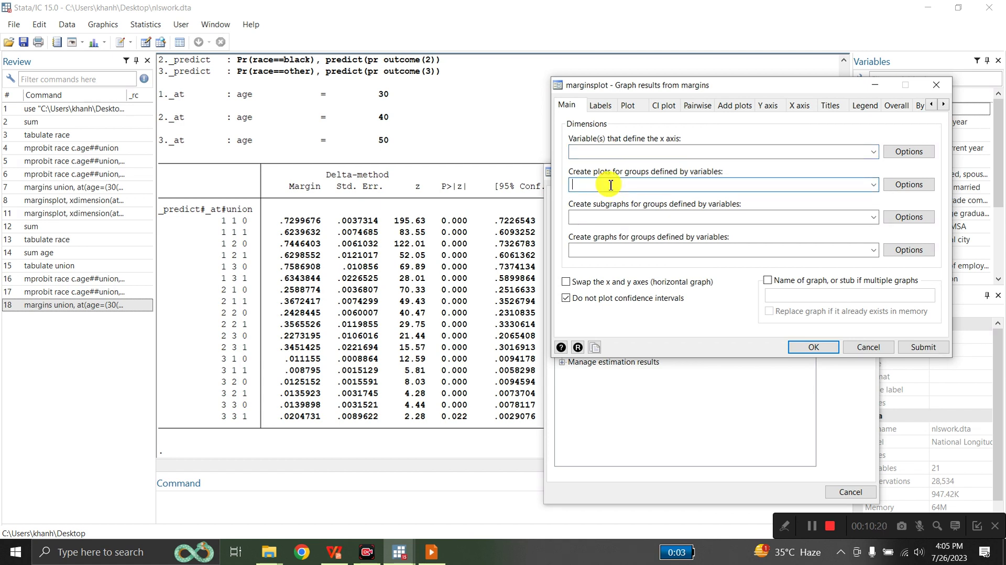
Use at(age) for the x axis and union for the plot groups, enable confidence intervals, and draw the margins plot
left_click(588, 149)
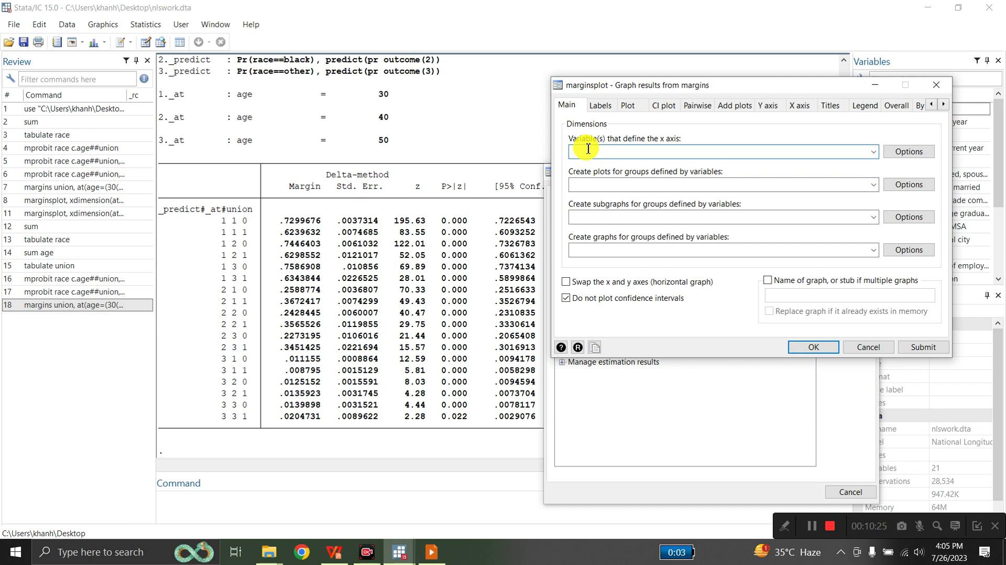
left_click(873, 152)
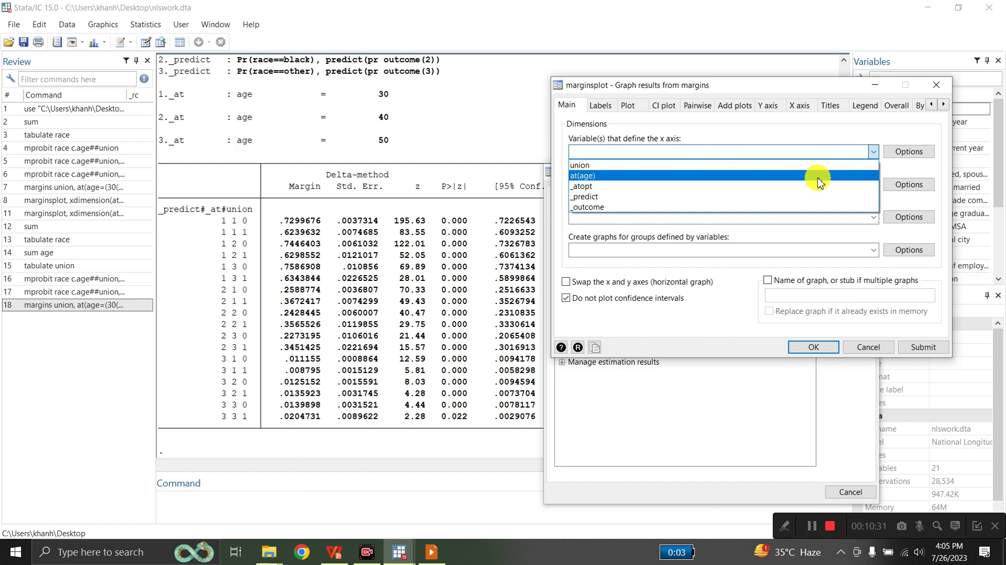
left_click(819, 181)
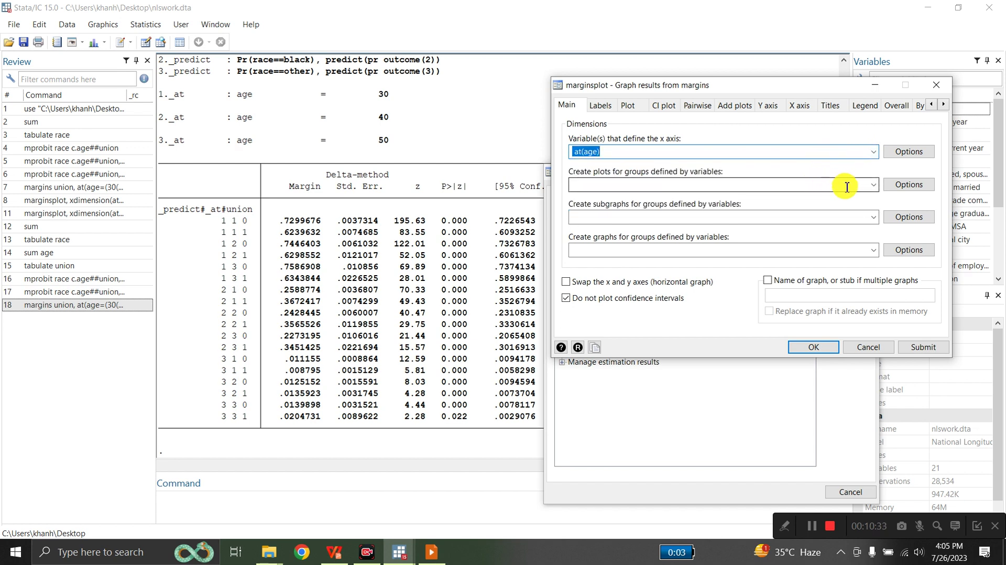
left_click(873, 185)
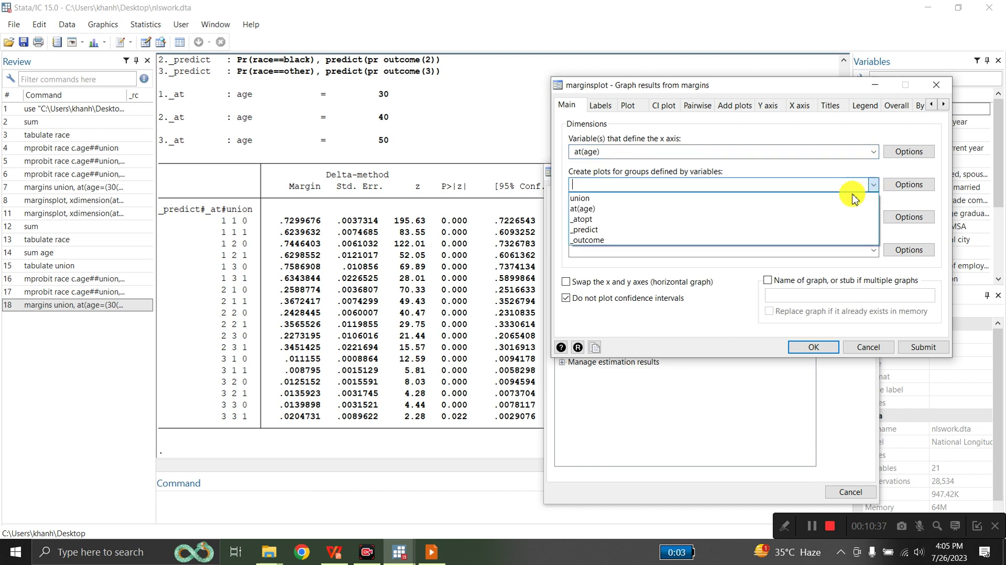
left_click(827, 199)
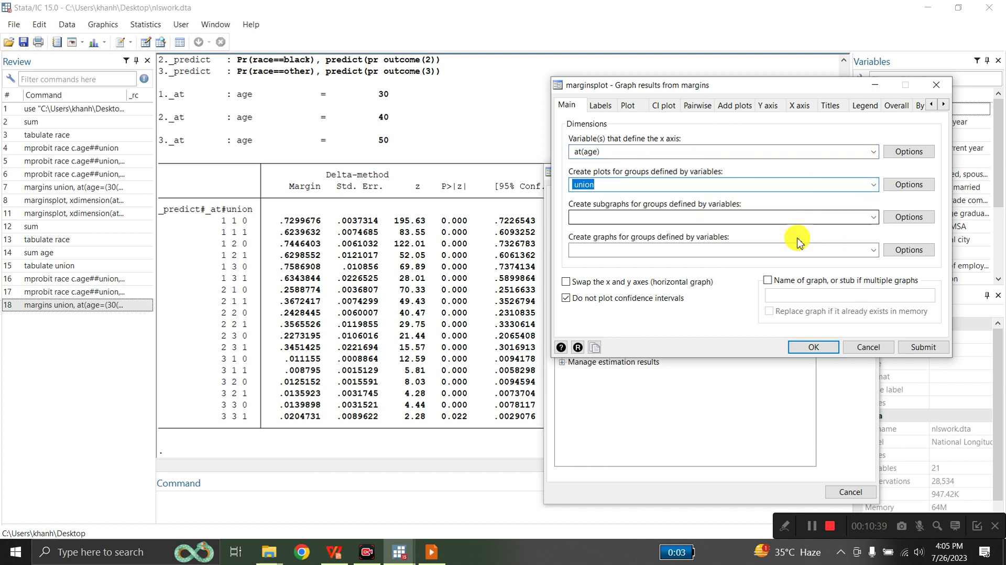
left_click(564, 298)
left_click(923, 348)
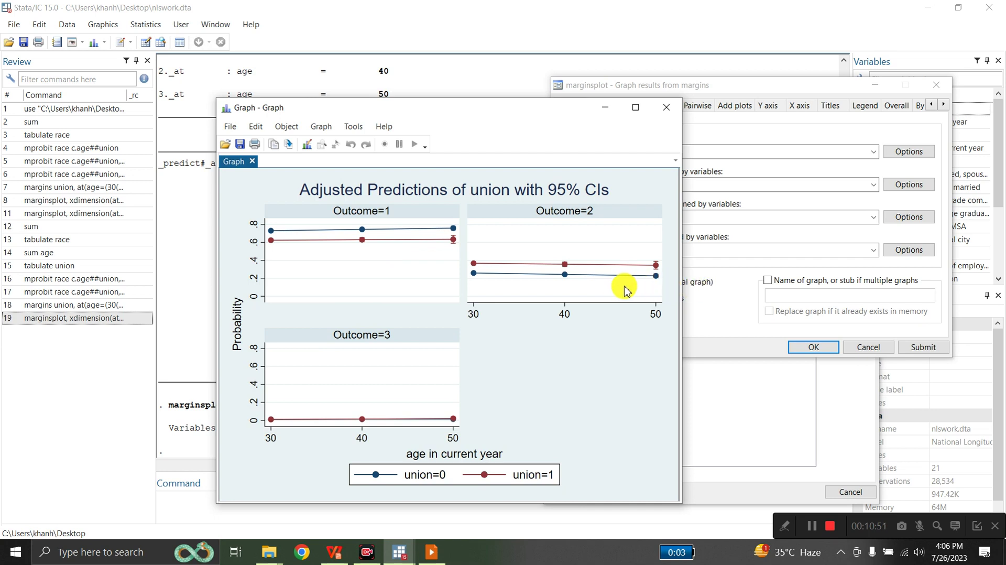
Turn off confidence intervals and redraw the margins plot
left_click(737, 311)
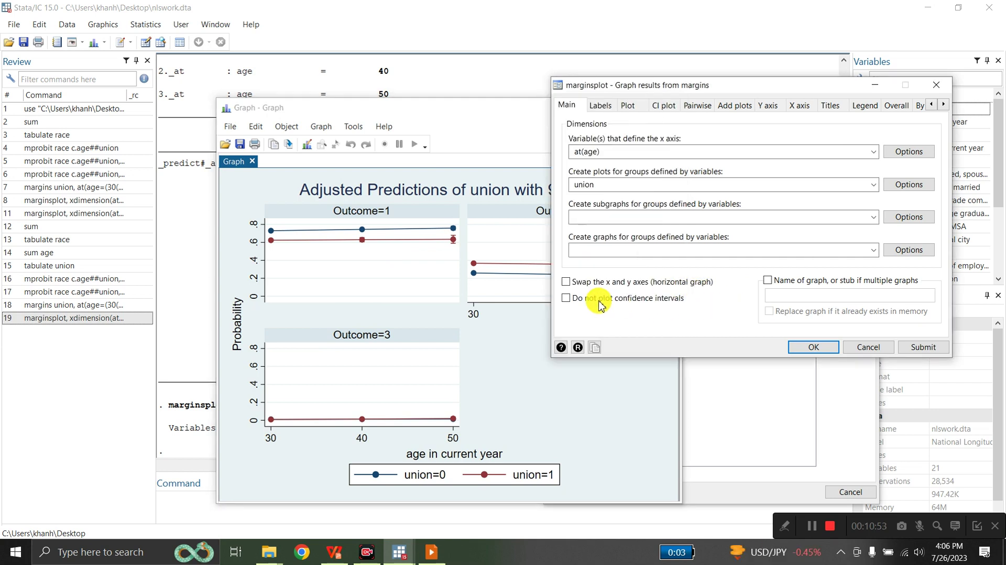
left_click(570, 303)
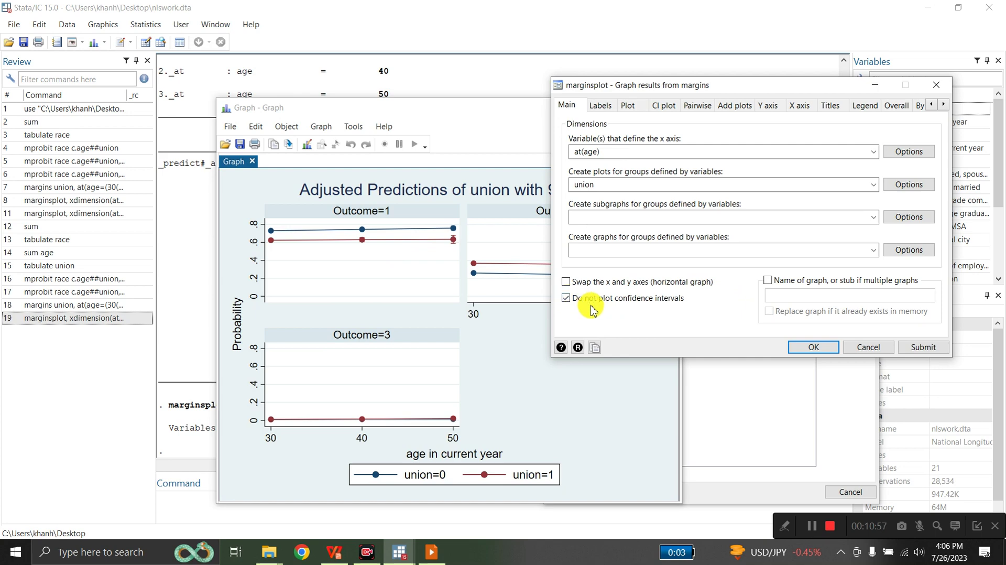
left_click(921, 348)
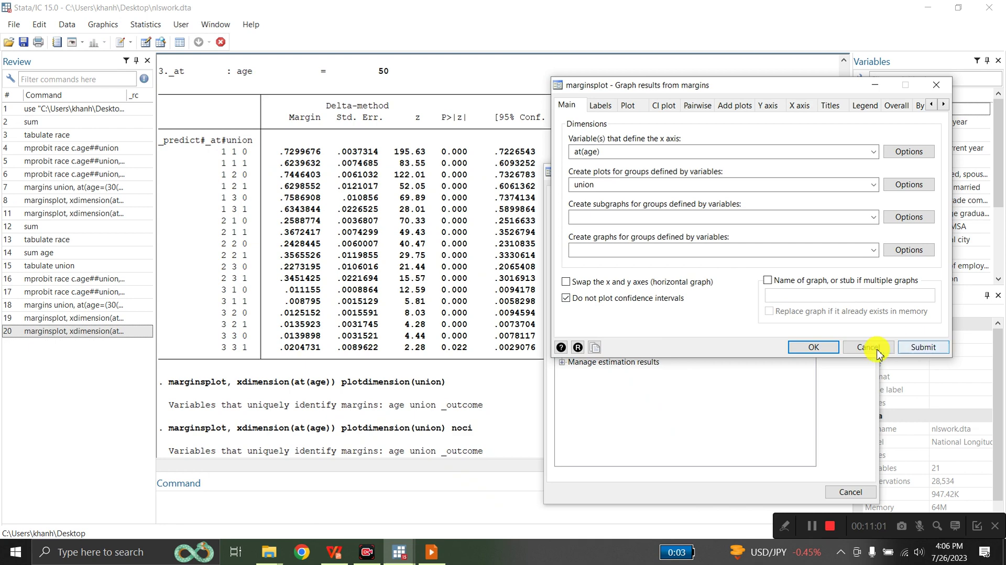